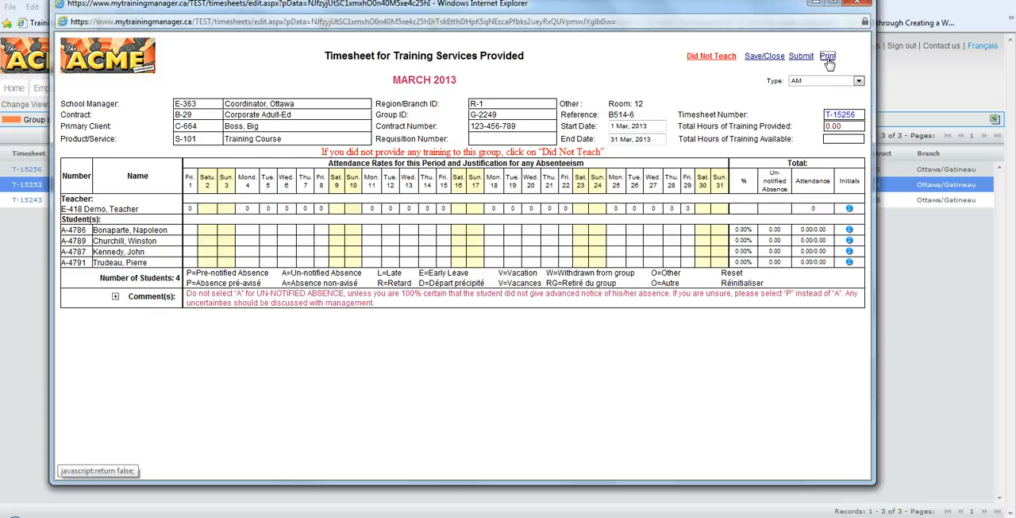
View the timesheet's printable version and printer options, and return to the editable timesheet without printing
click(827, 57)
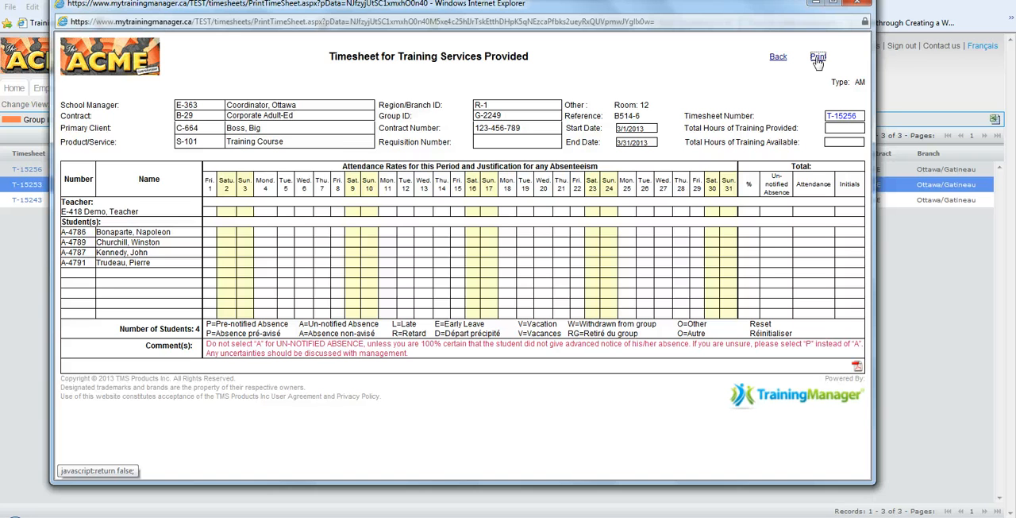
click(818, 58)
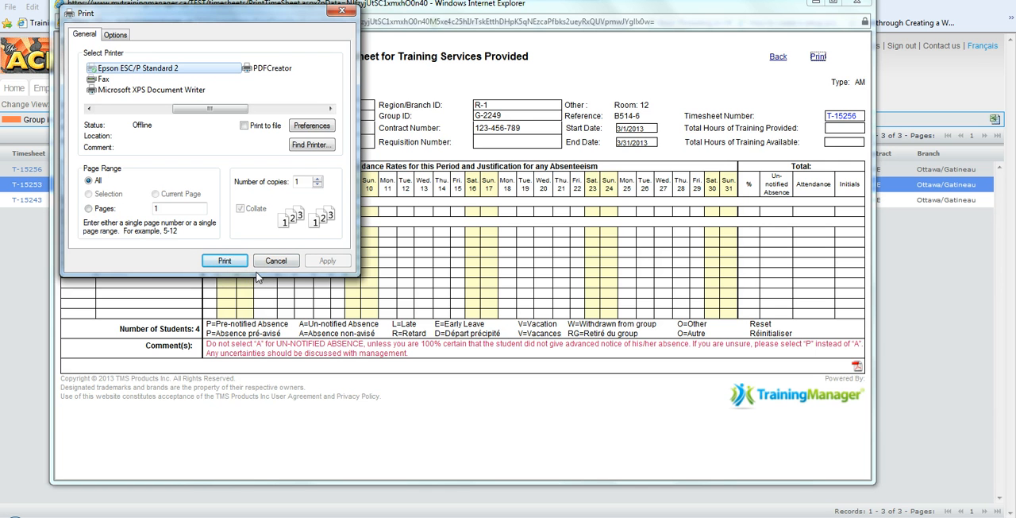
click(342, 12)
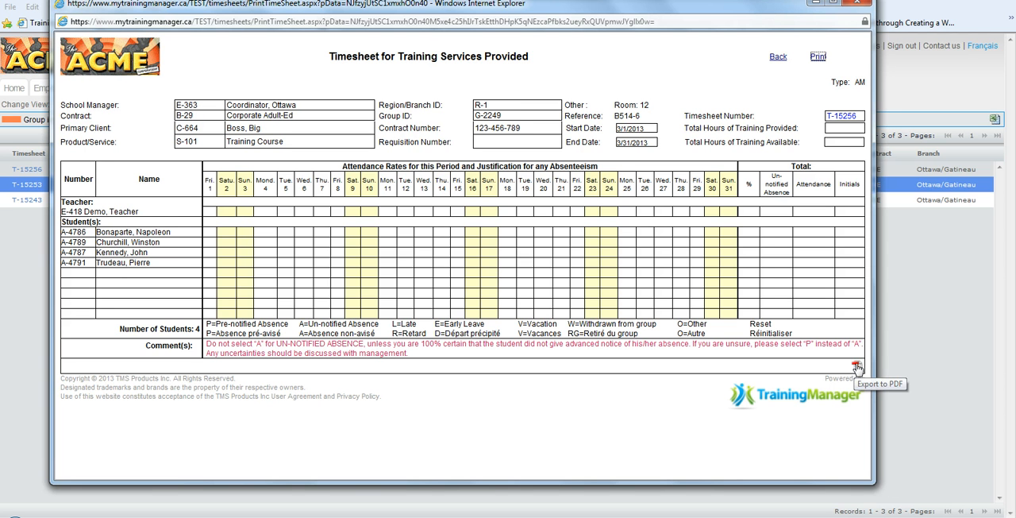
click(780, 58)
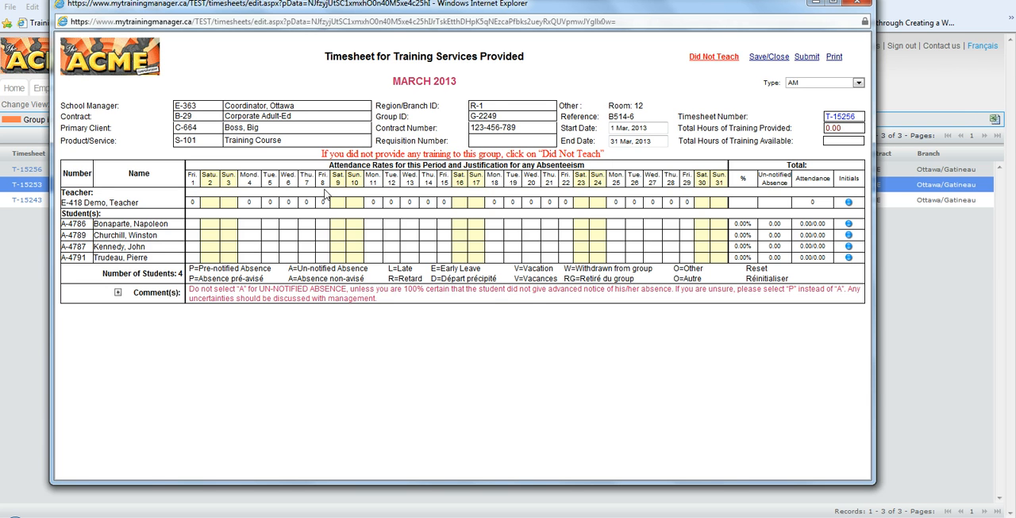
Set the teacher's training provided on Friday, March 1 to 3 hours
click(194, 203)
click(193, 203)
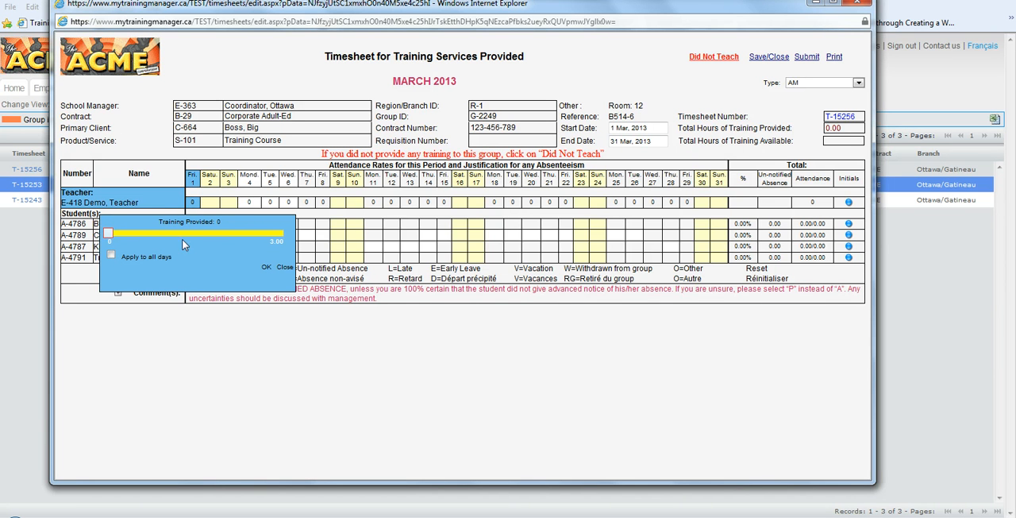
drag(113, 235, 289, 244)
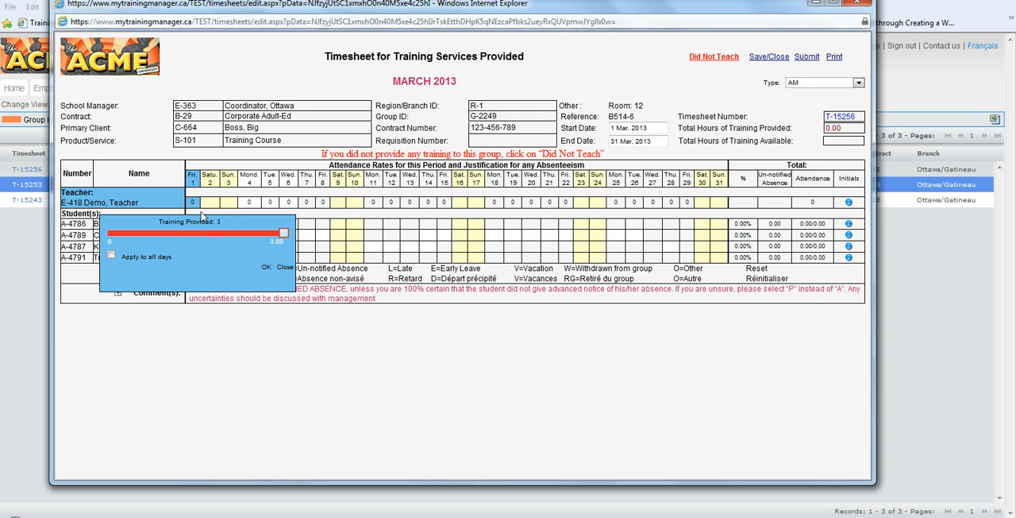
click(267, 270)
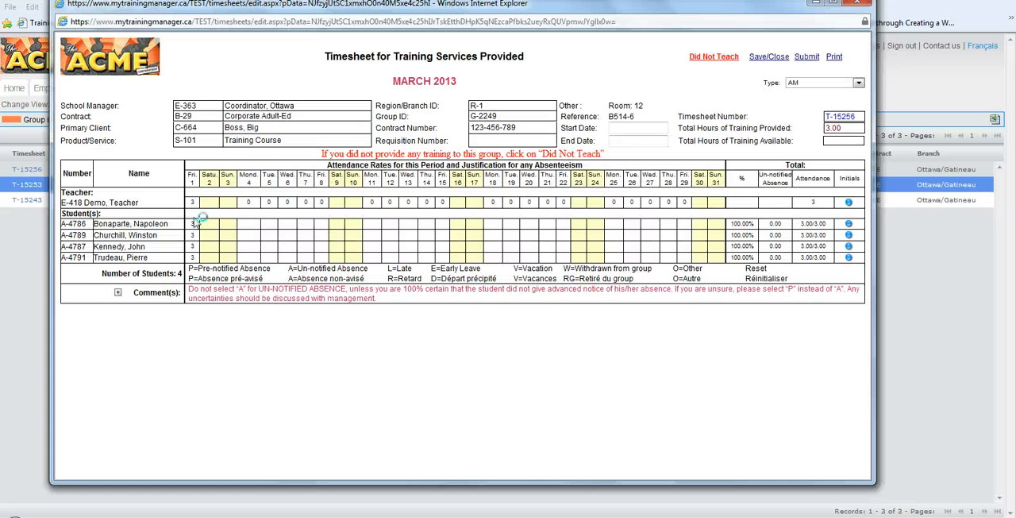
Enter 3 hours of training provided by the teacher on both Monday, March 4 and Tuesday, March 5
click(248, 203)
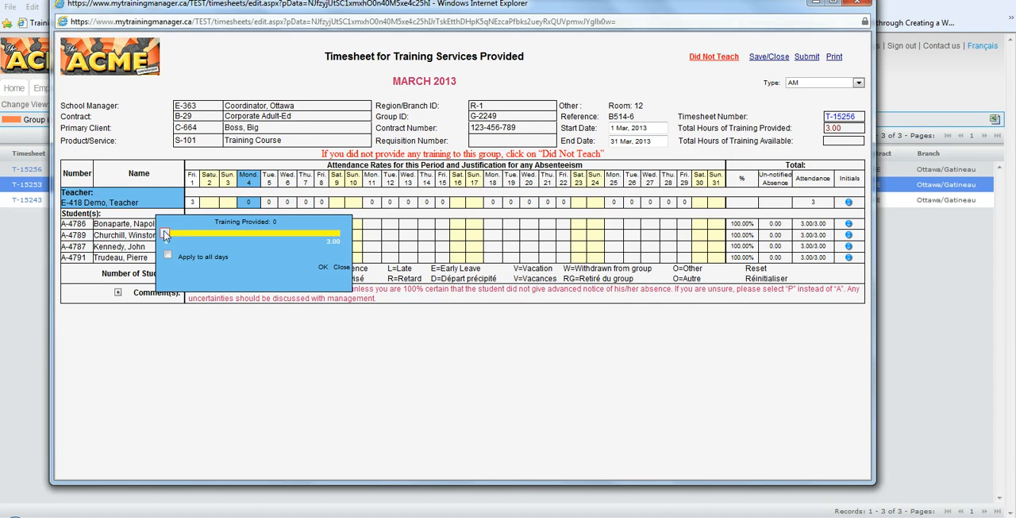
drag(165, 235, 341, 233)
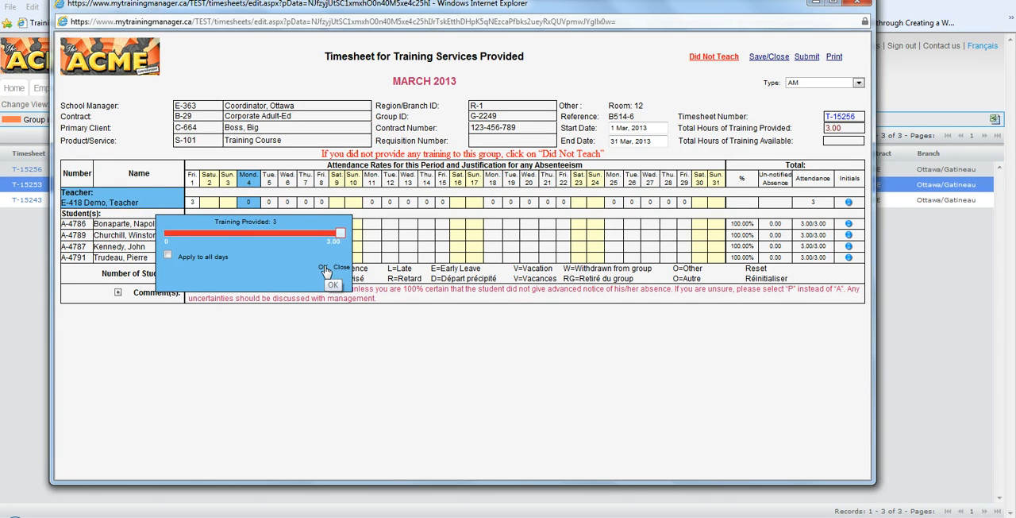
click(326, 269)
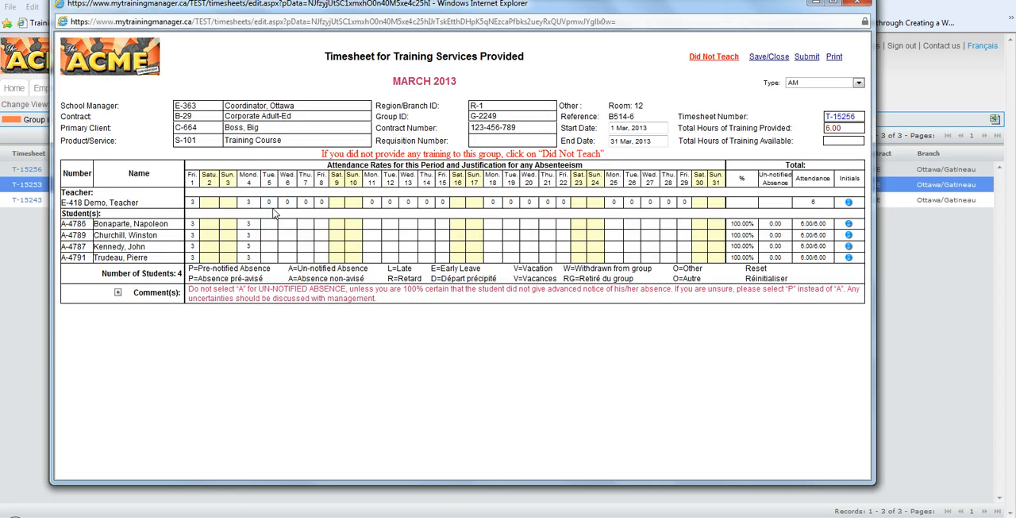
click(268, 202)
drag(185, 234, 360, 233)
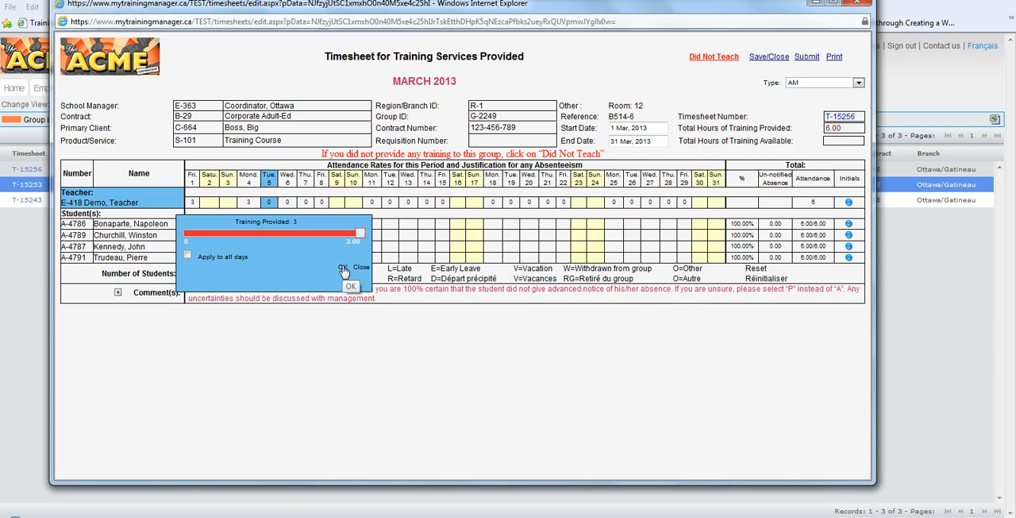
click(343, 268)
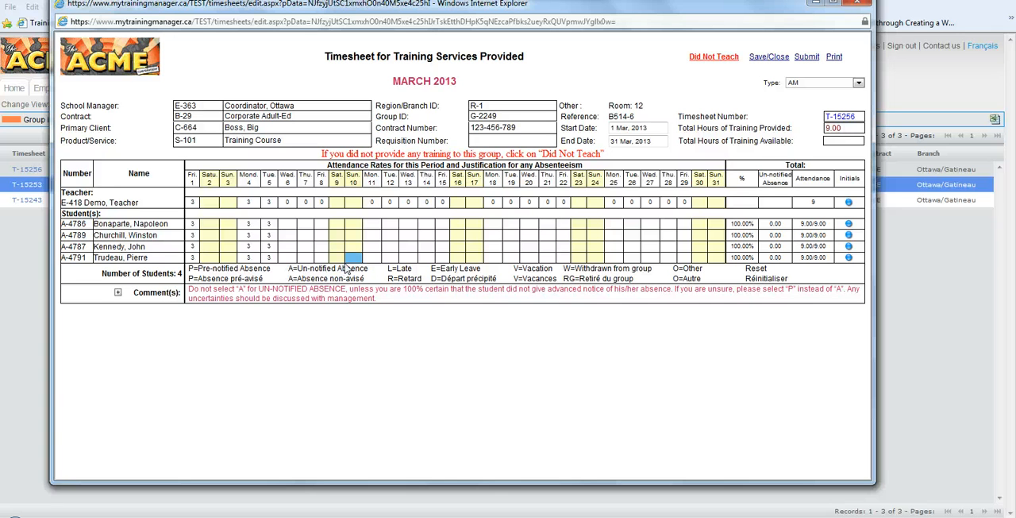
Set the teacher's training provided on Wednesday, March 6 to 3 hours and apply it to all days
click(288, 204)
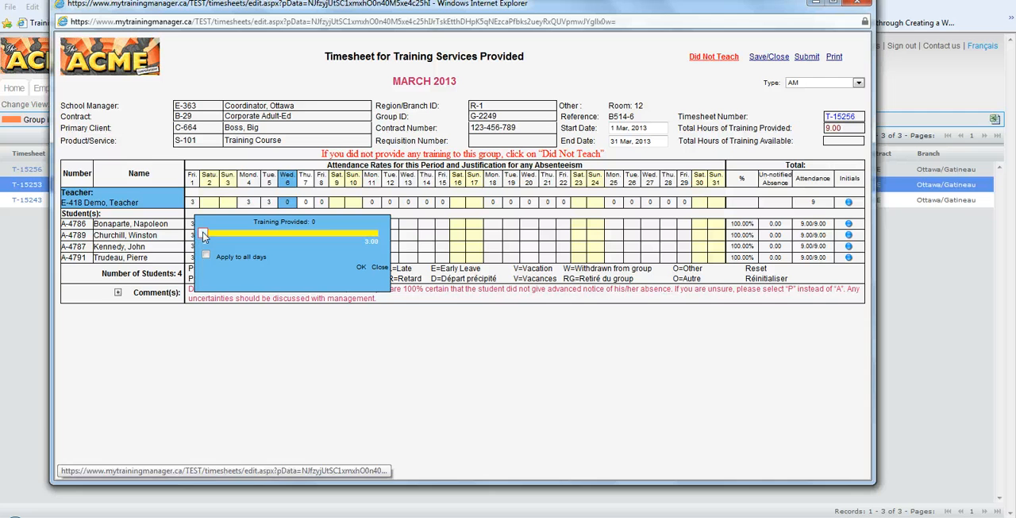
drag(202, 236, 386, 237)
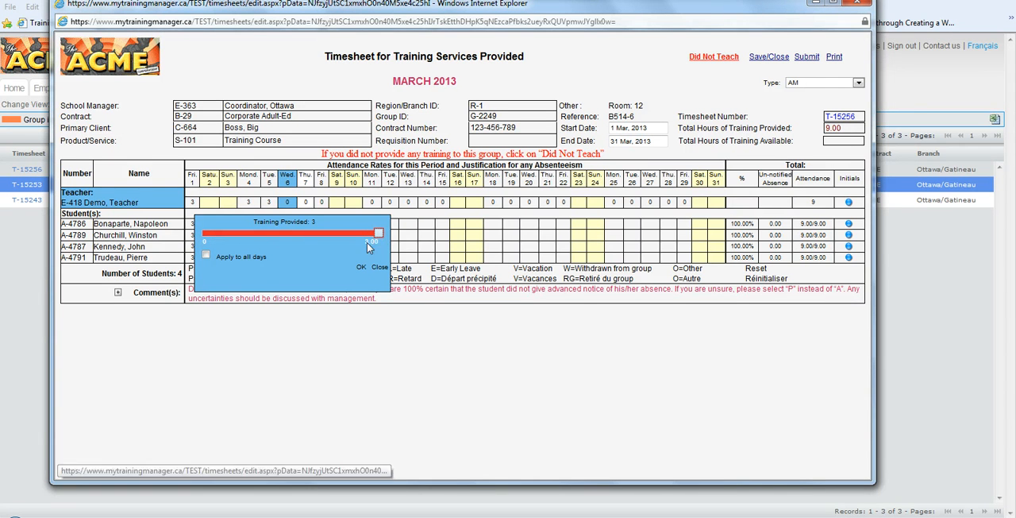
click(205, 257)
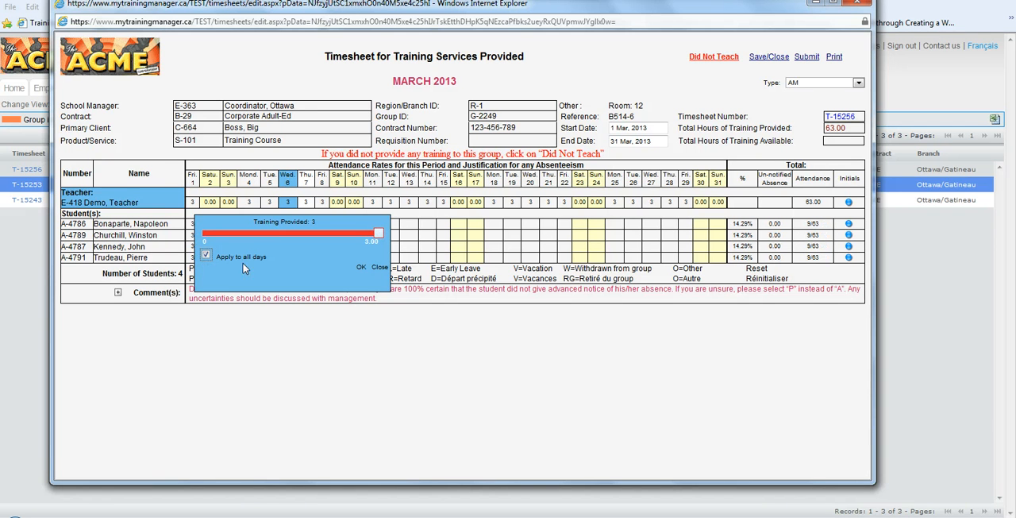
click(359, 267)
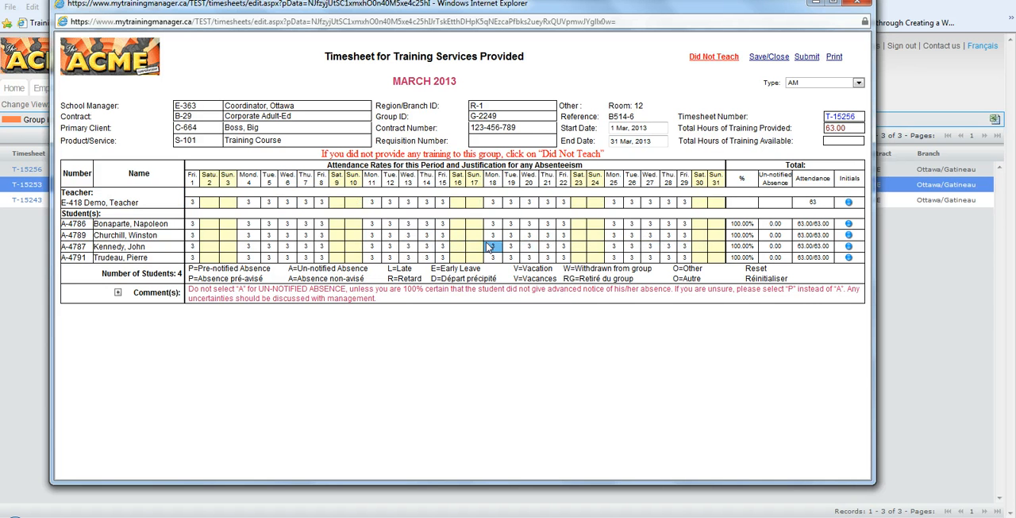
Change the teacher's training provided to 1.5 hours from the March 6 entry, applied to all days
click(288, 204)
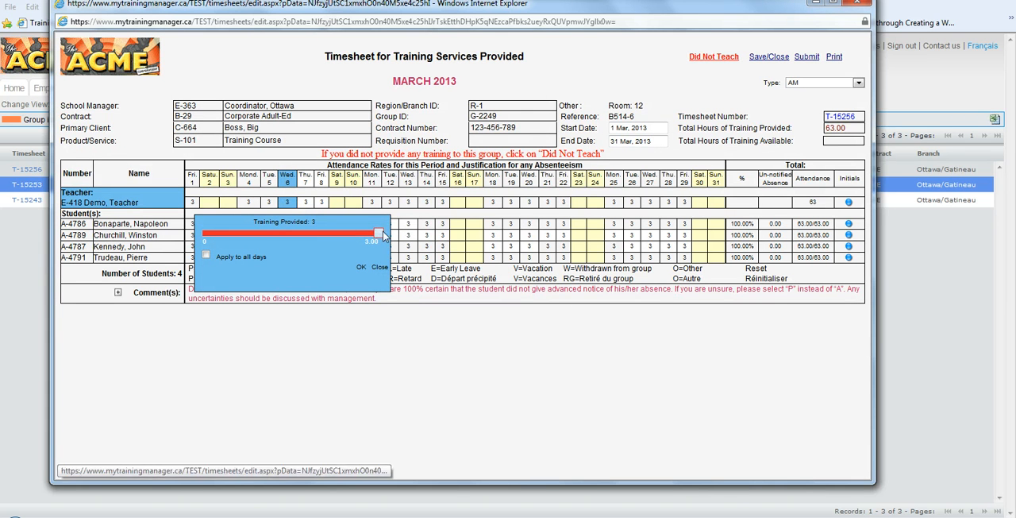
drag(379, 233, 293, 232)
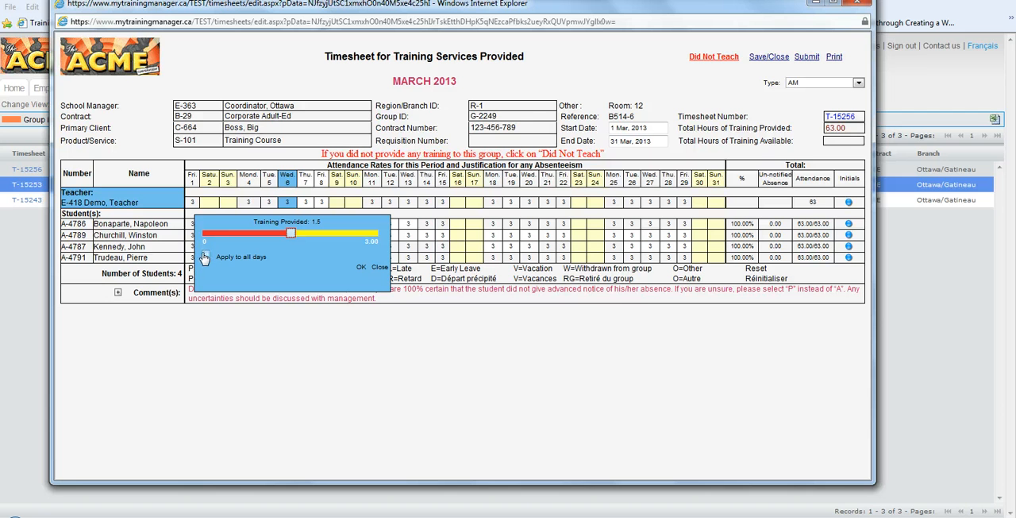
click(205, 257)
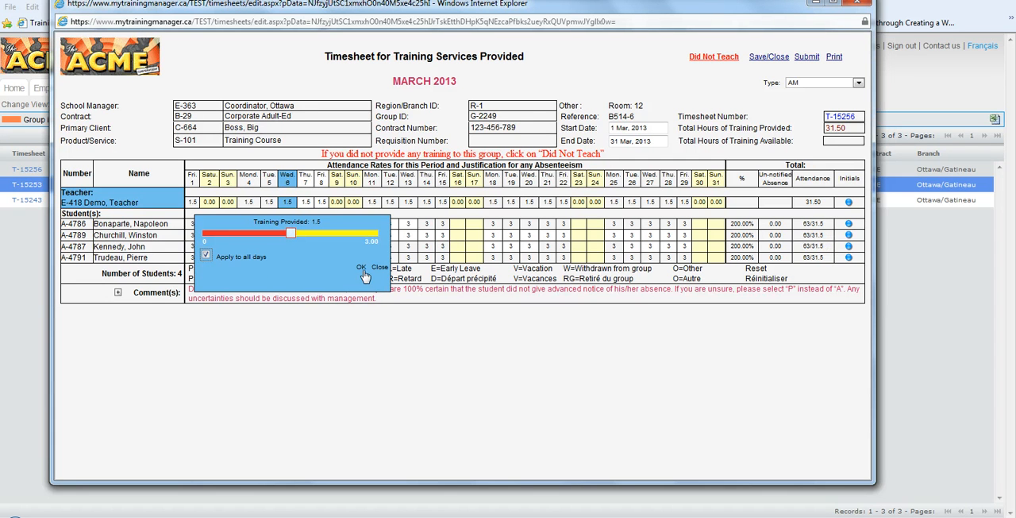
click(362, 268)
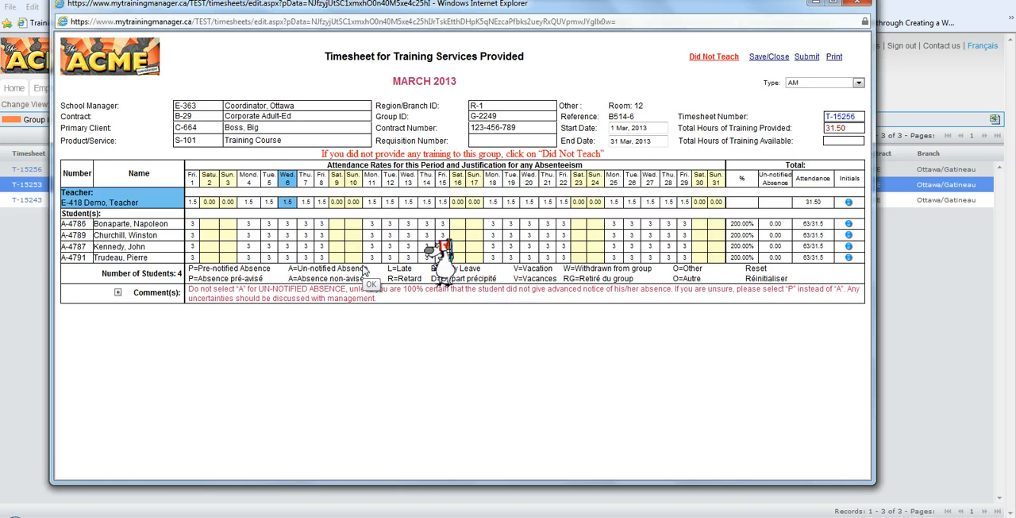
Set the March 6 training provided back to 3 hours and apply that value to all days
click(289, 204)
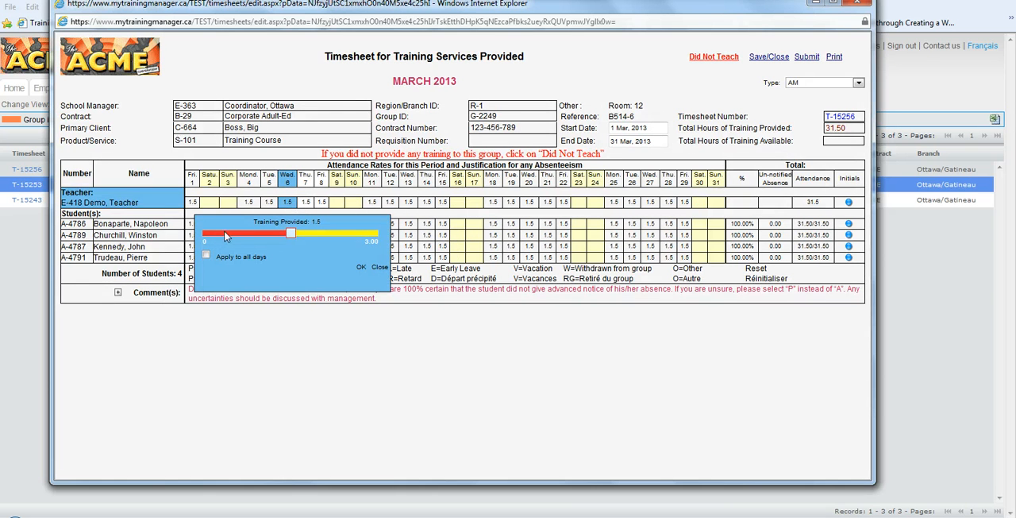
drag(291, 233, 379, 232)
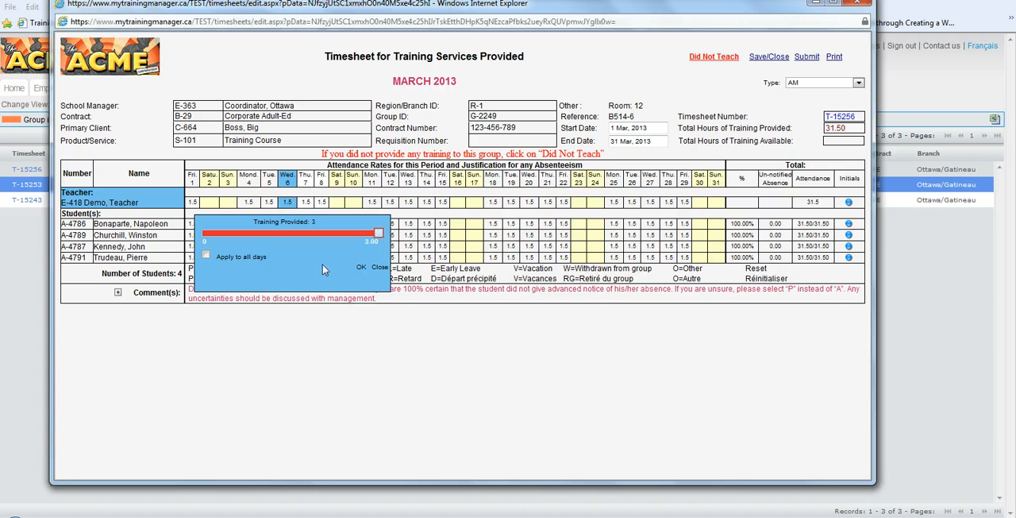
click(206, 255)
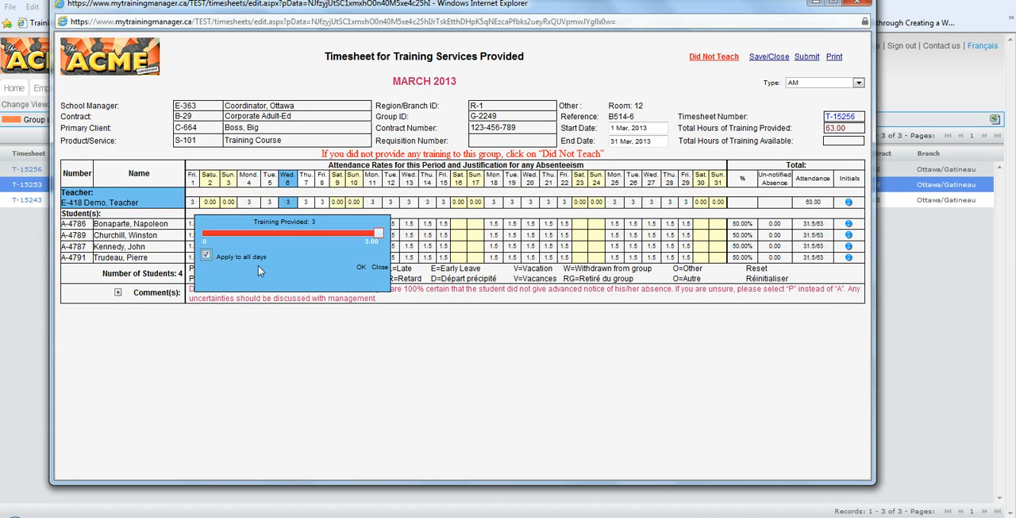
click(359, 269)
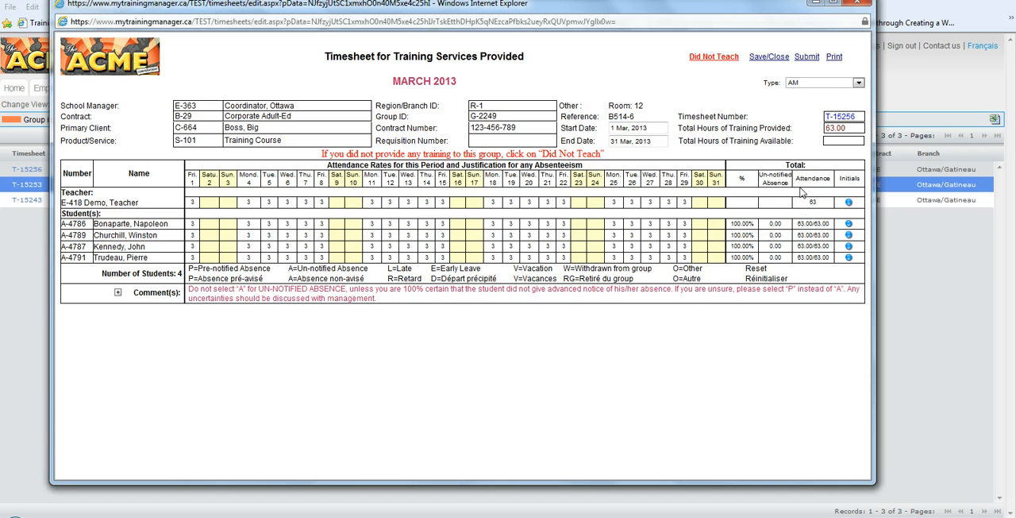
Set the timesheet's type to PM and submit it, accepting that it can no longer be modified
click(821, 83)
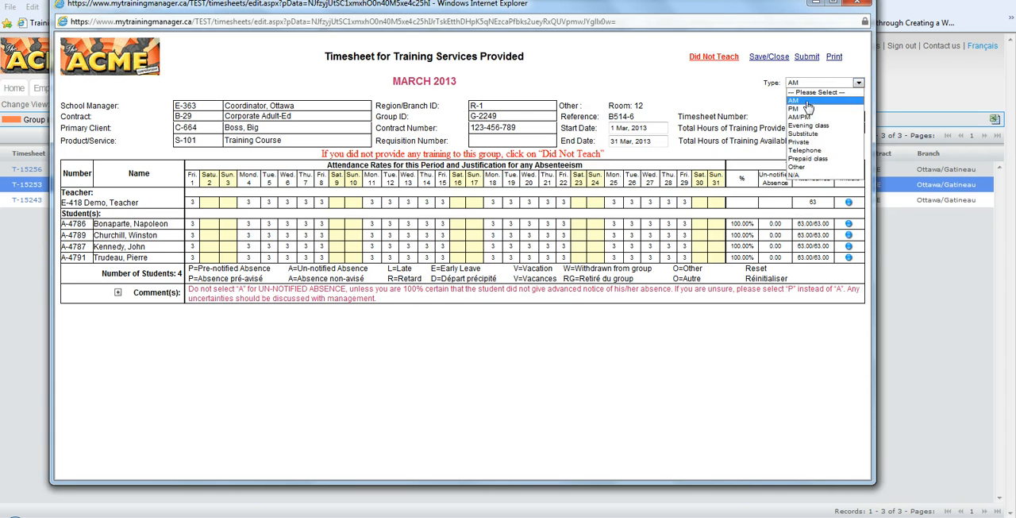
click(799, 109)
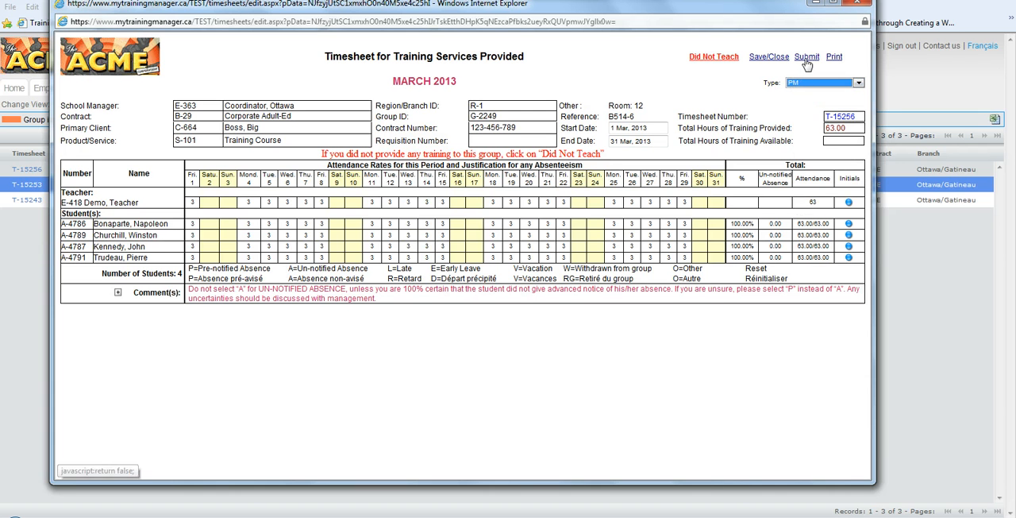
click(805, 57)
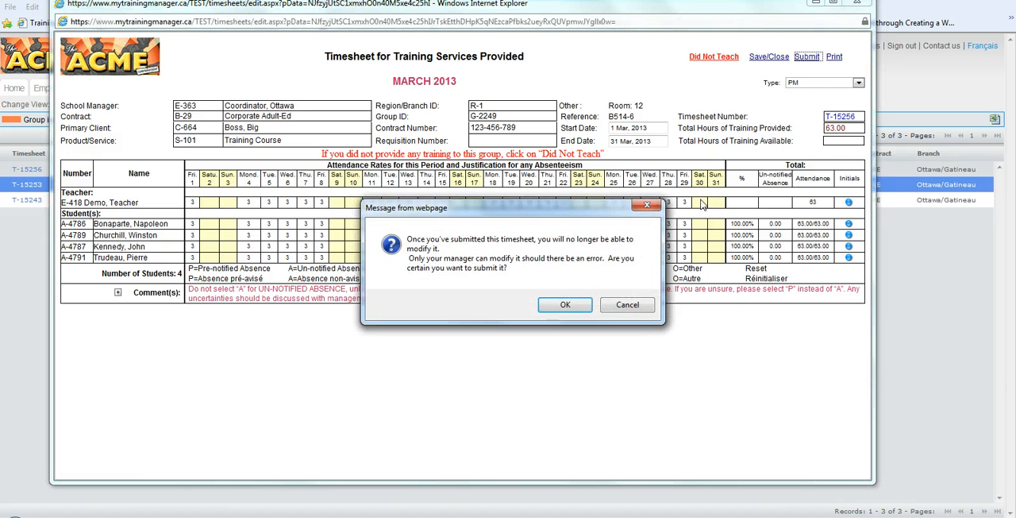
click(564, 305)
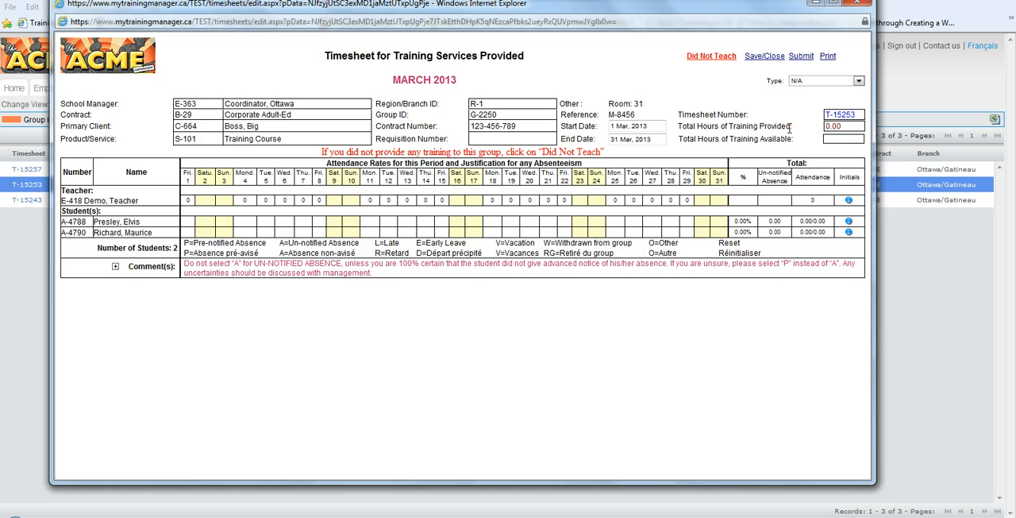
Select N/A as the type on the March 2013 timesheet for group 2250 and submit it as Did Not Teach
click(803, 82)
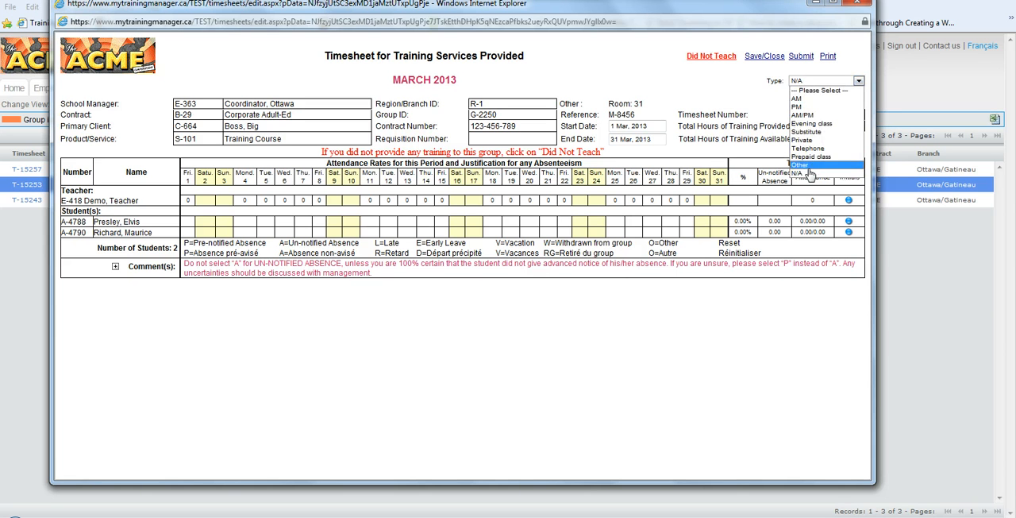
click(808, 174)
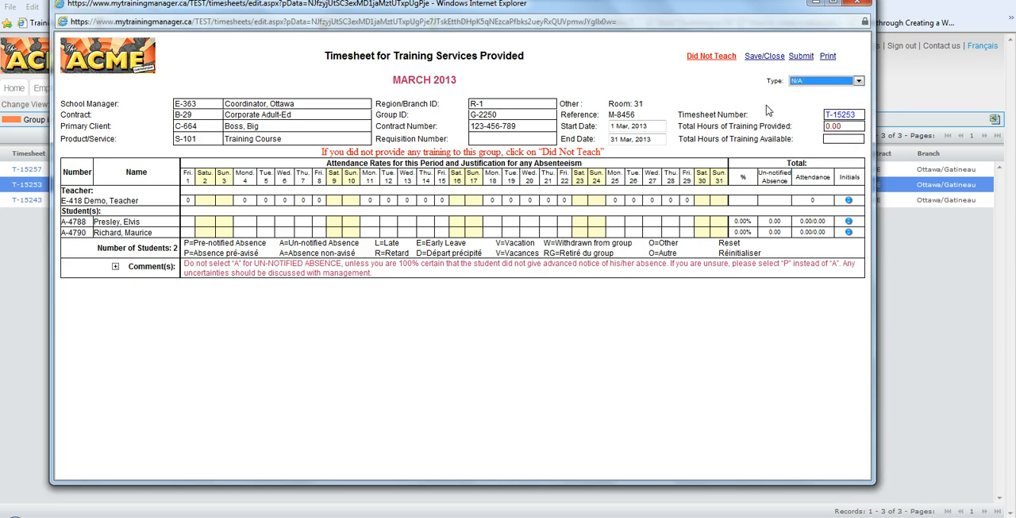
click(702, 57)
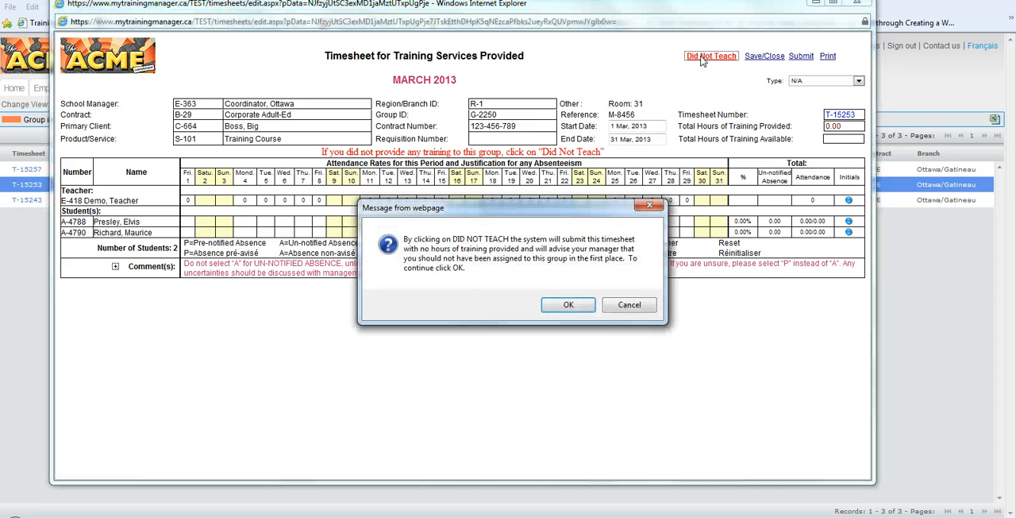
click(567, 306)
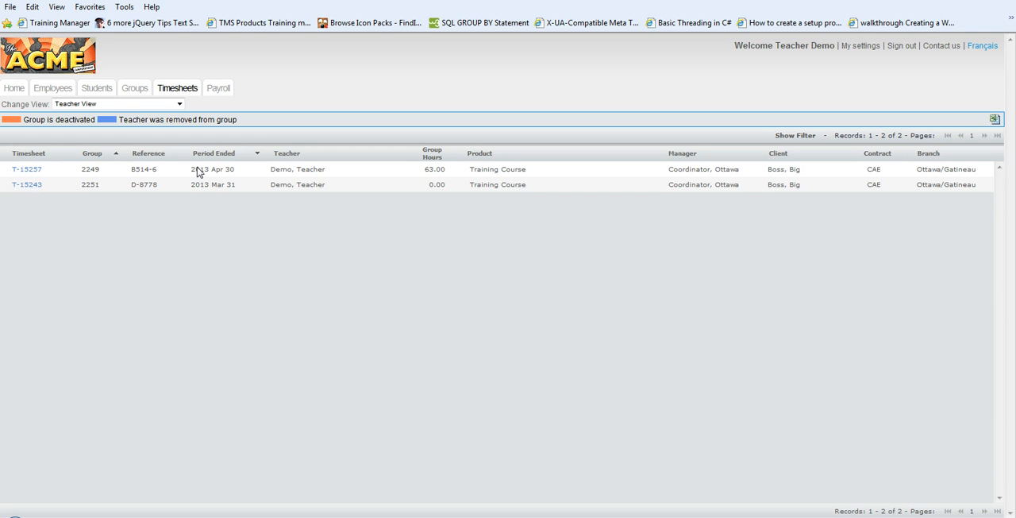
Open group 2251's March 2013 timesheet and set the teacher's March 5 training provided to 4 hours, applied to all days
click(27, 185)
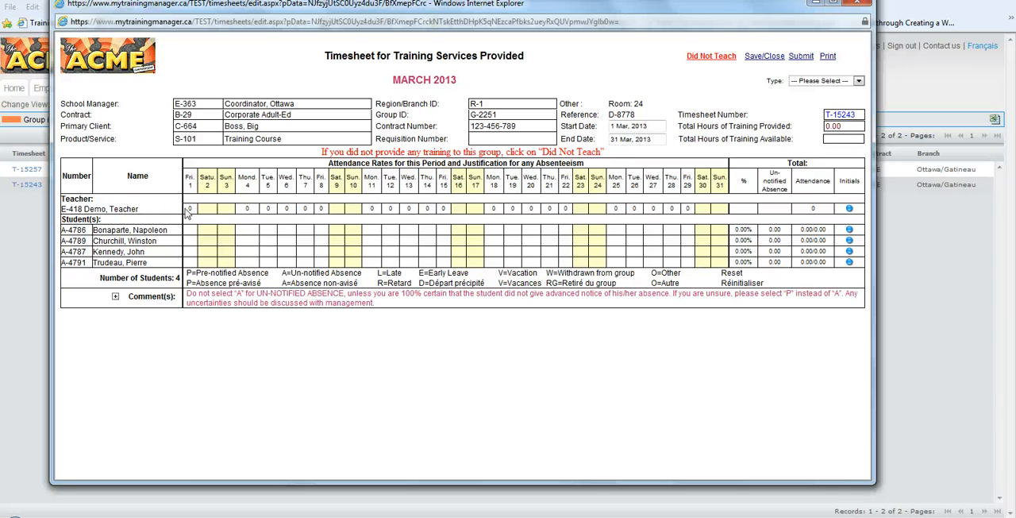
click(267, 209)
click(274, 211)
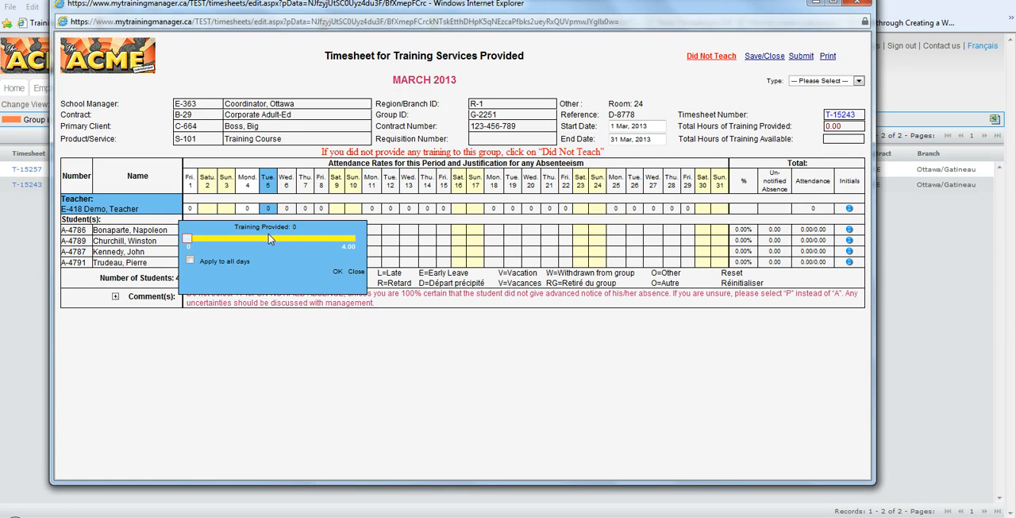
drag(277, 244, 337, 241)
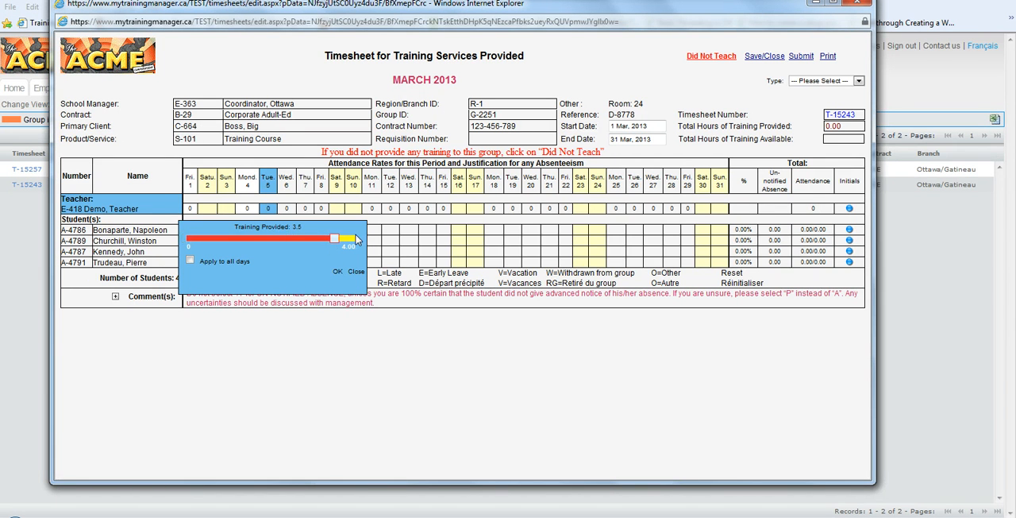
click(355, 240)
click(189, 260)
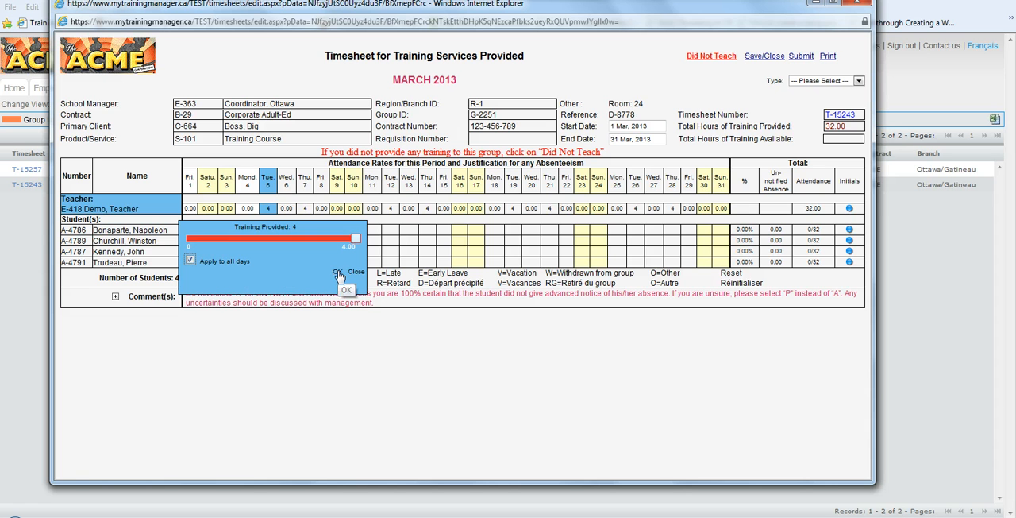
click(337, 272)
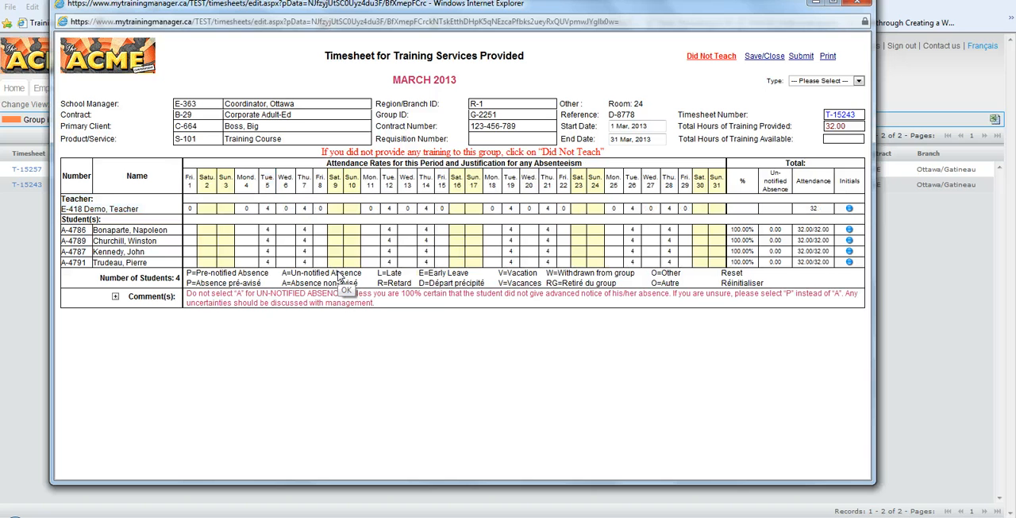
Set the teacher's training provided on March 12 to 0 hours, for that day only
click(390, 211)
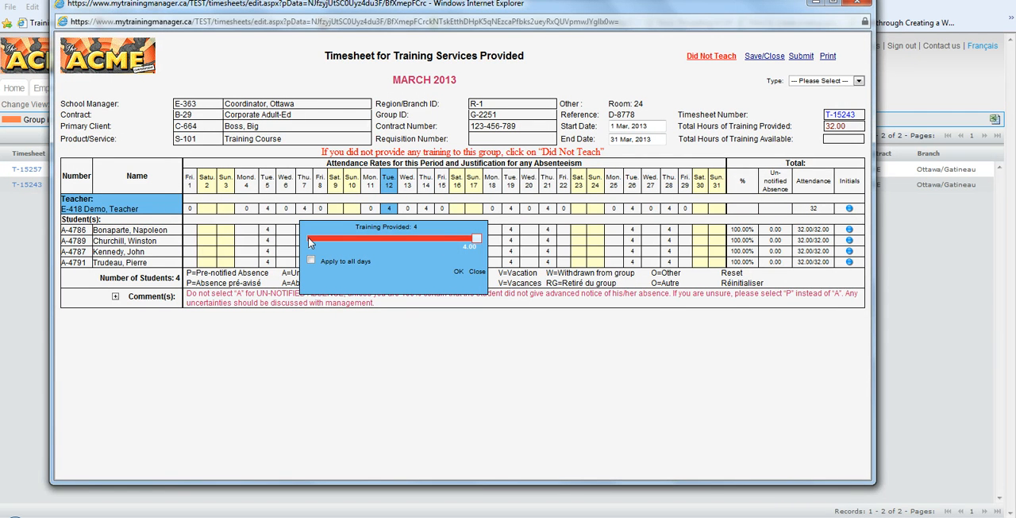
click(311, 240)
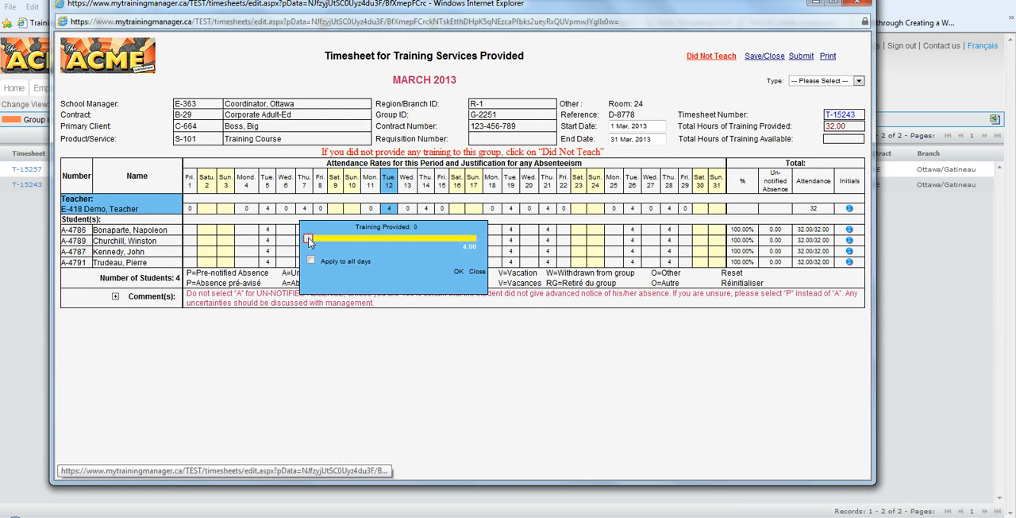
click(459, 273)
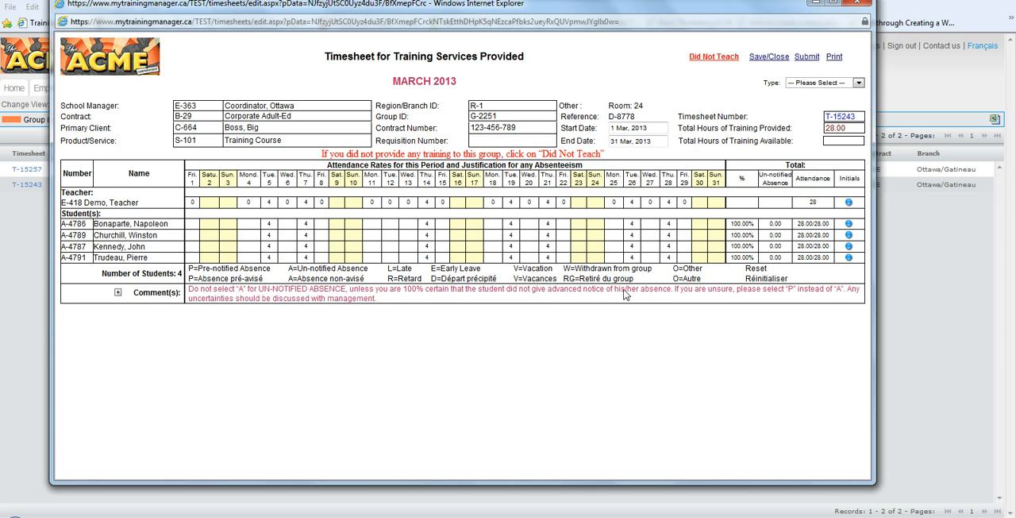
Mark the first three students as P (pre-notified absence) on March 14
click(428, 227)
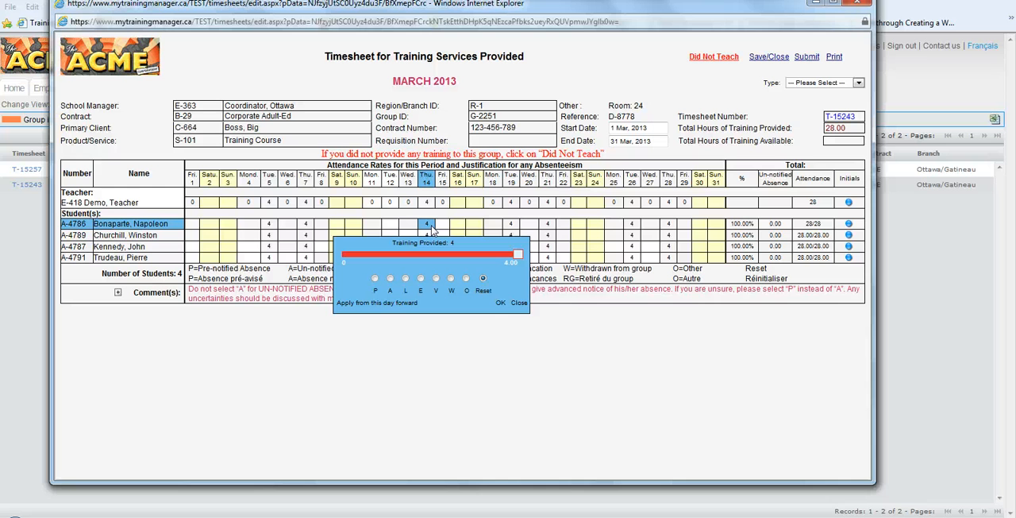
click(377, 279)
click(501, 304)
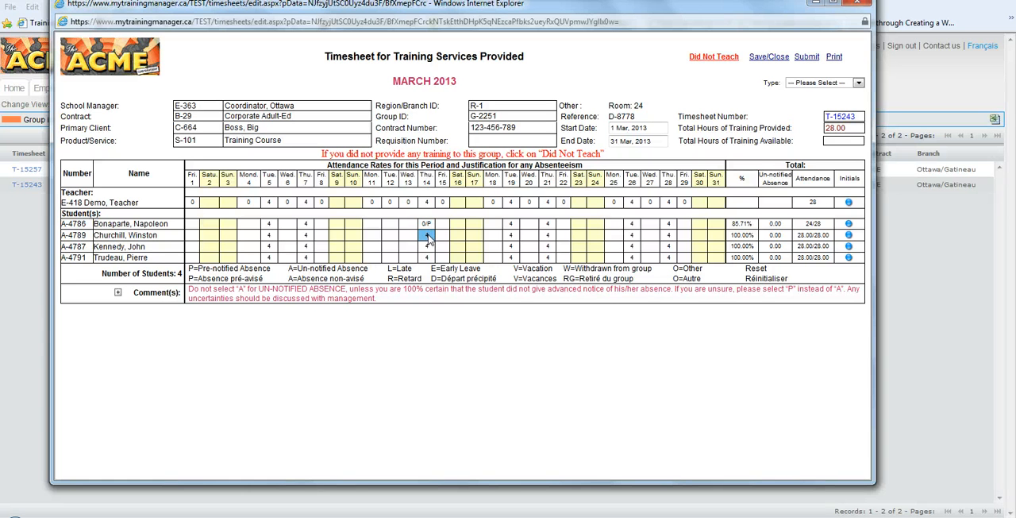
click(428, 238)
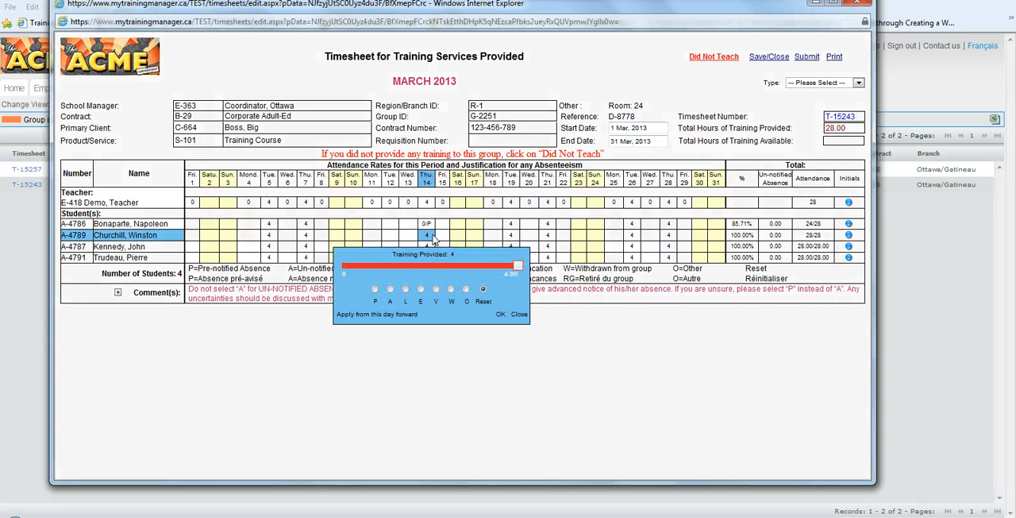
click(376, 291)
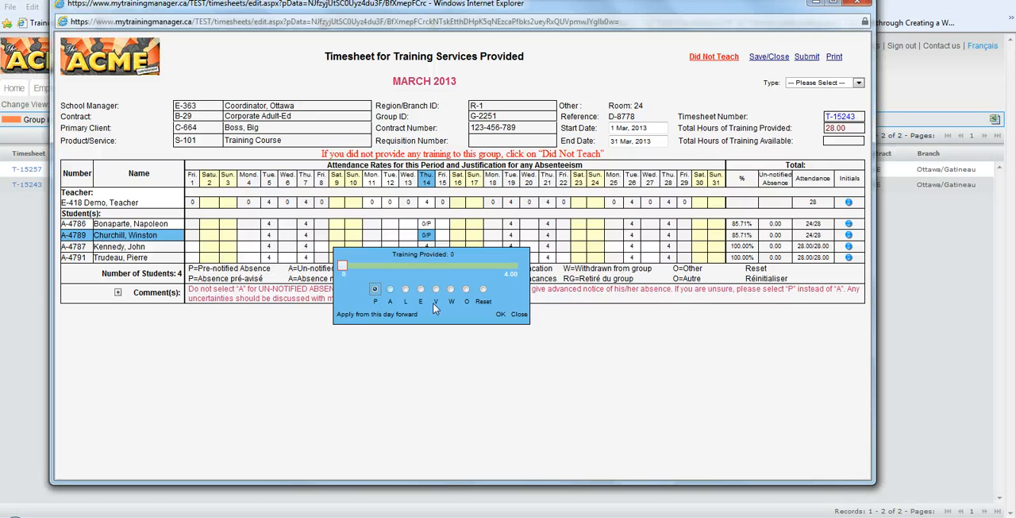
click(501, 316)
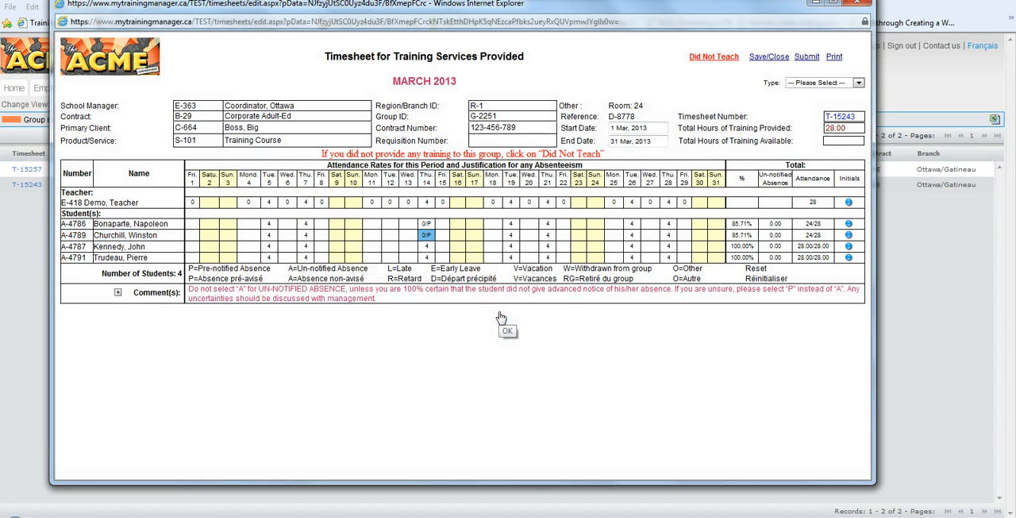
click(424, 248)
click(375, 301)
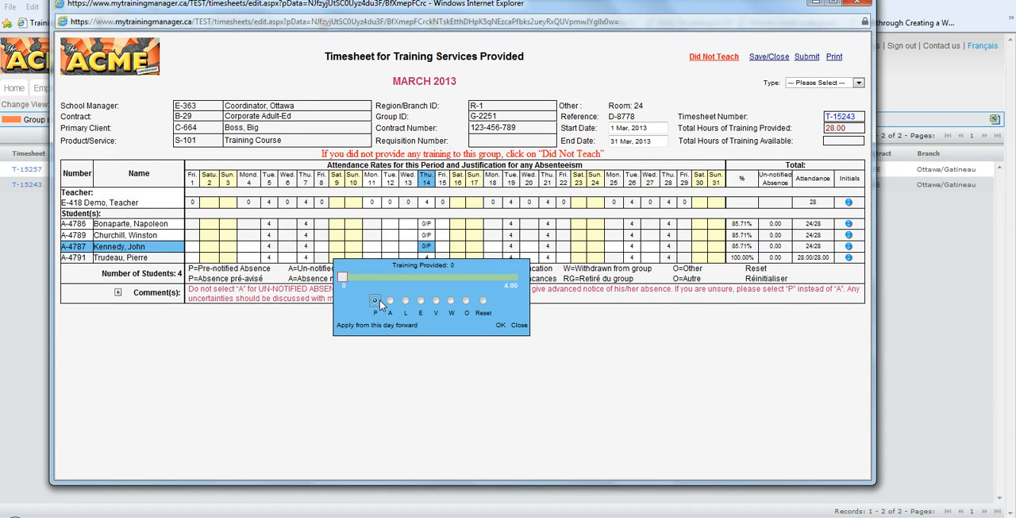
click(501, 325)
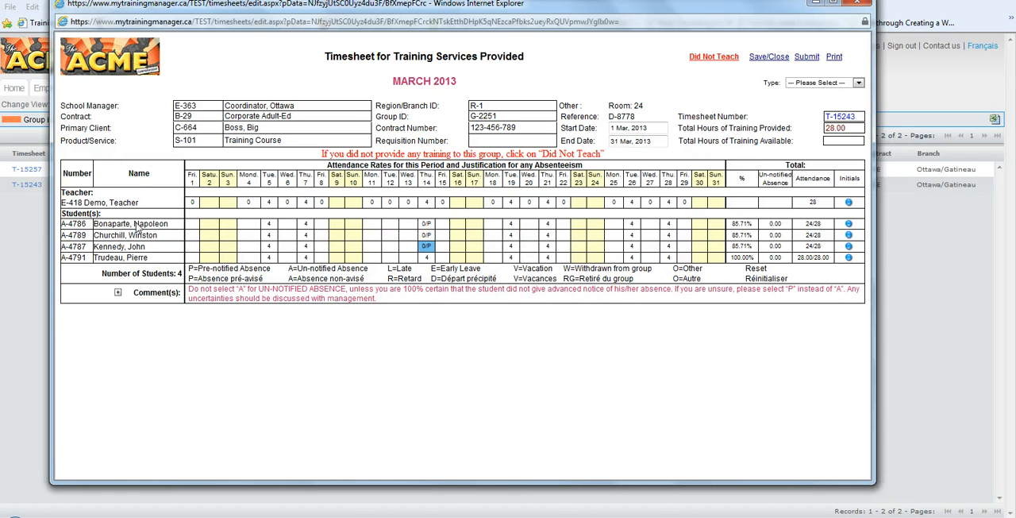
Mark the second and third students as A (un-notified absence) on March 19
click(513, 236)
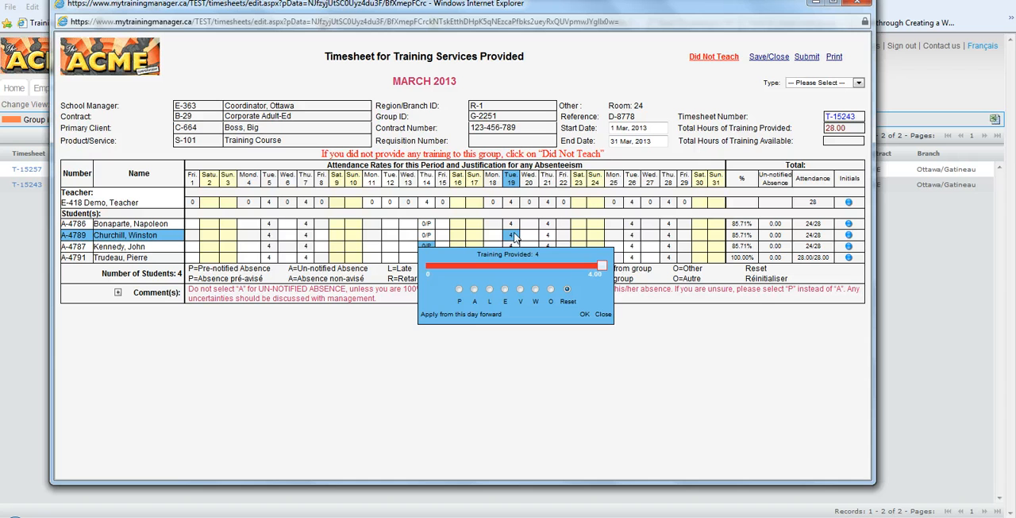
click(474, 289)
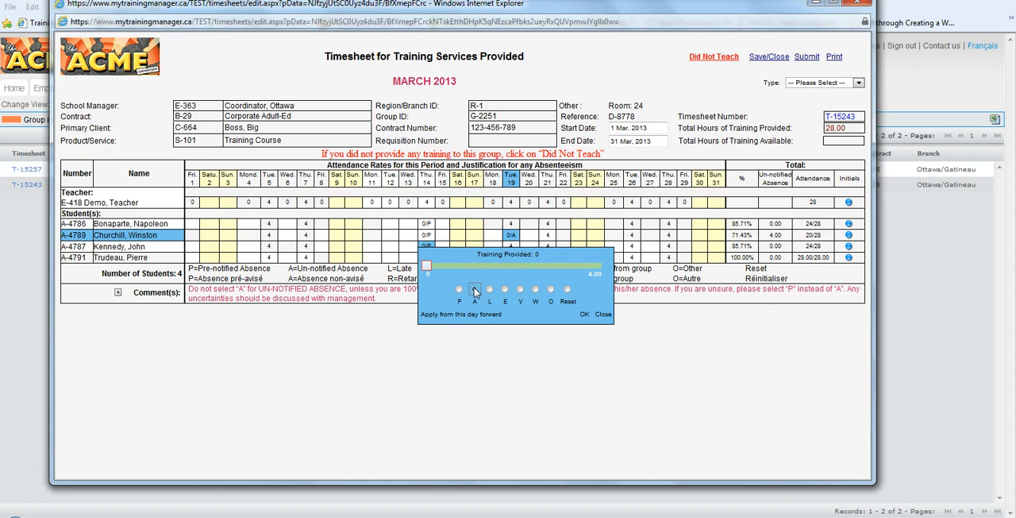
click(585, 314)
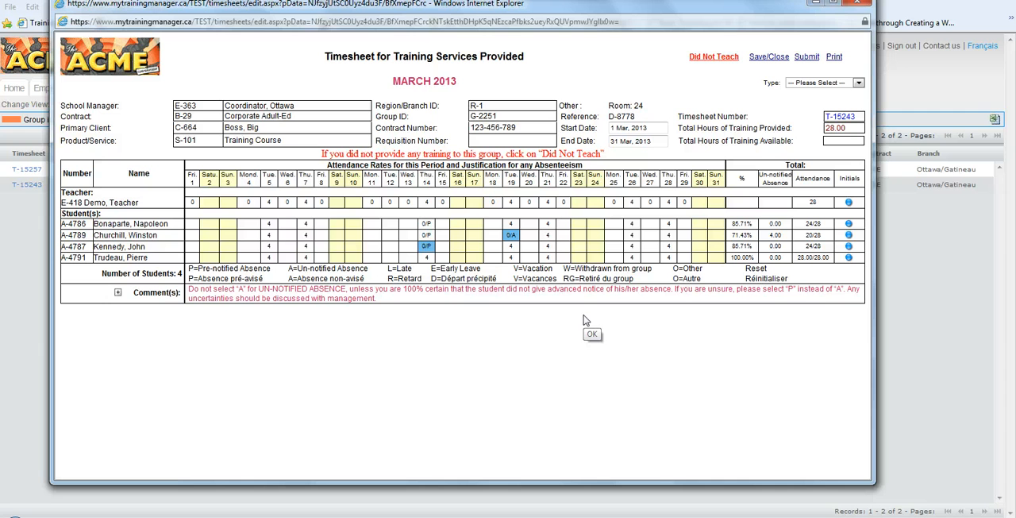
click(511, 247)
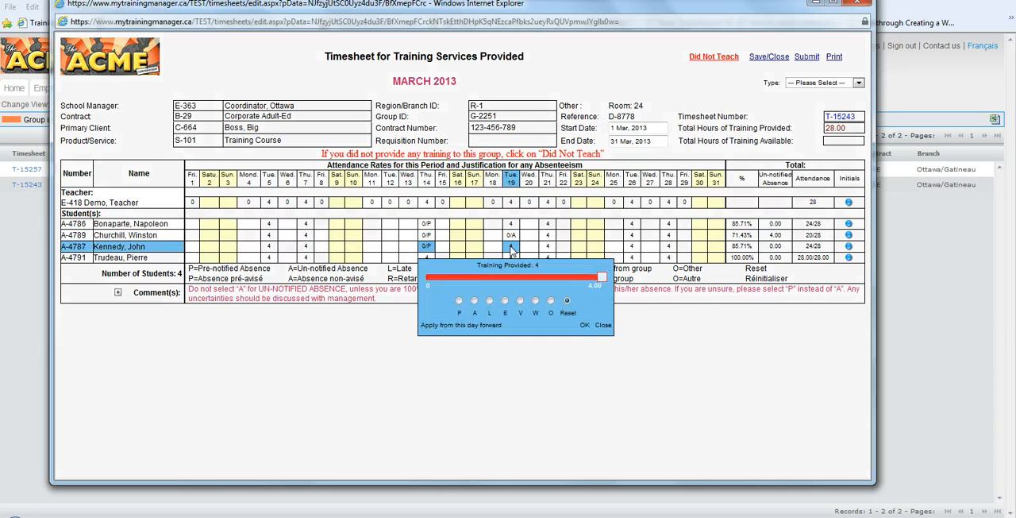
click(475, 300)
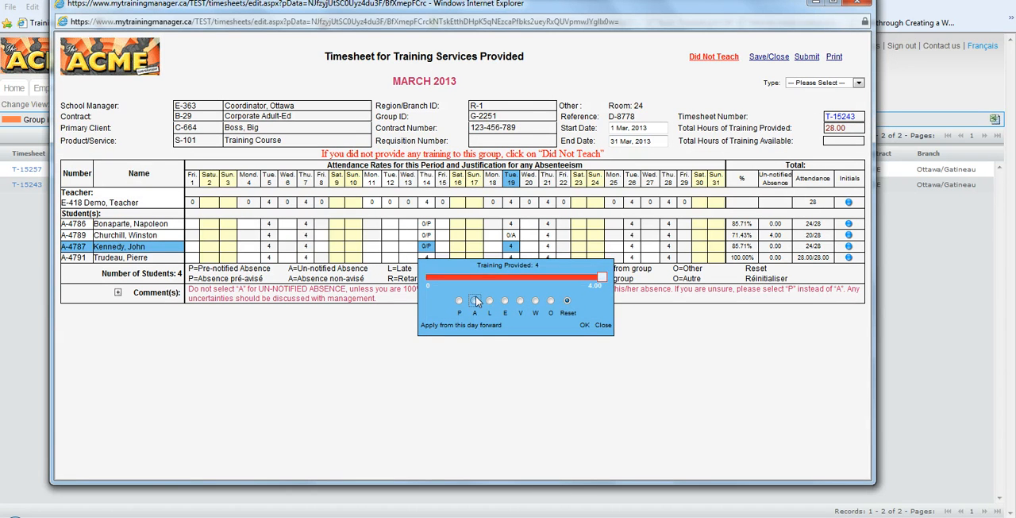
click(585, 325)
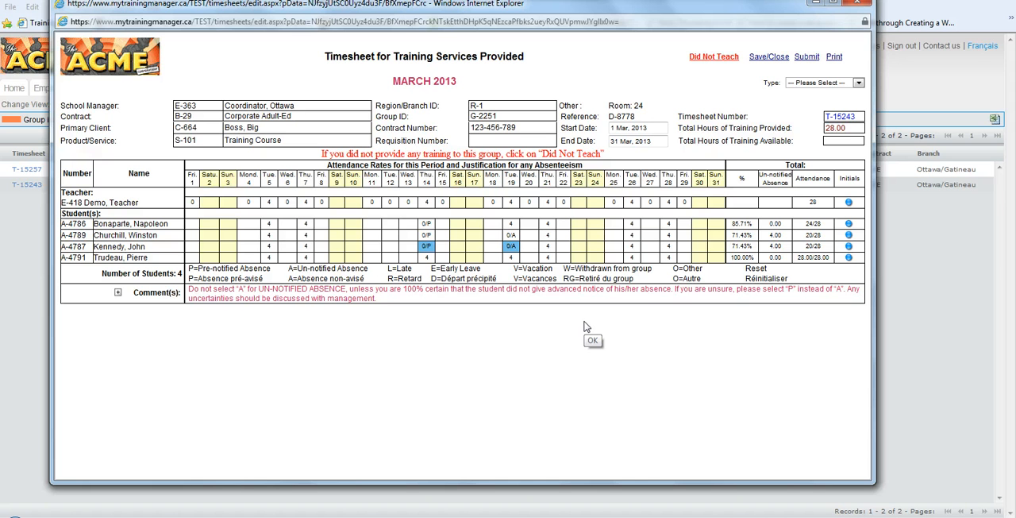
Mark the first student as P (pre-notified absence) on March 19 and apply it from that day forward
click(512, 223)
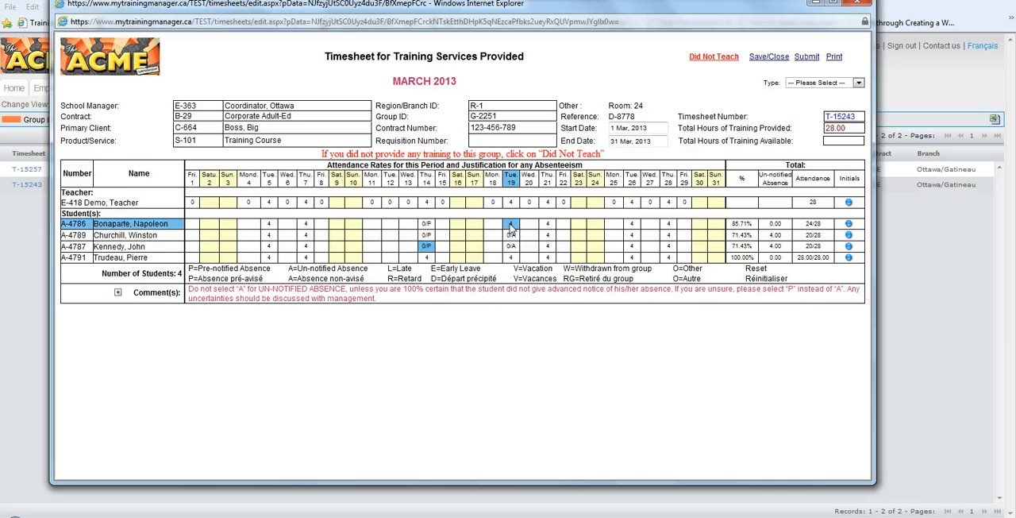
click(459, 279)
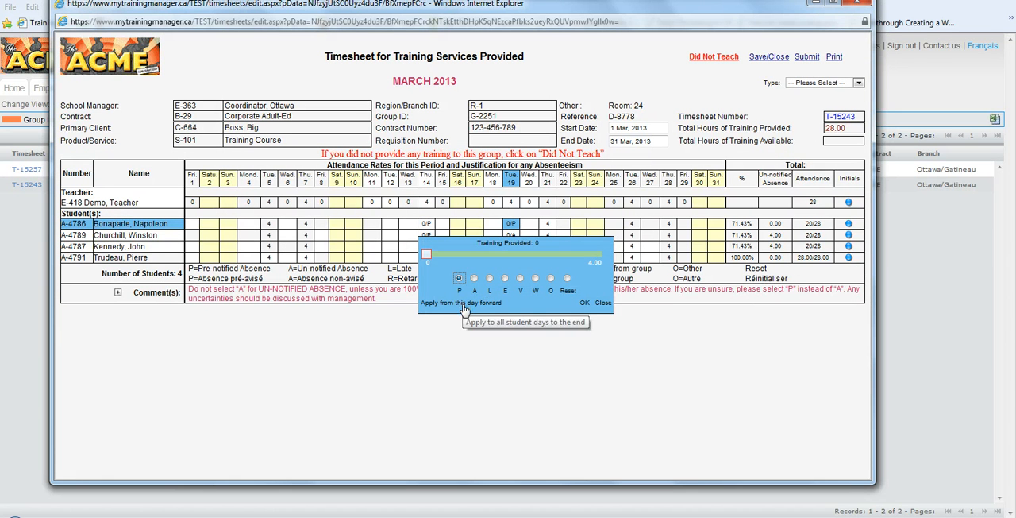
click(465, 308)
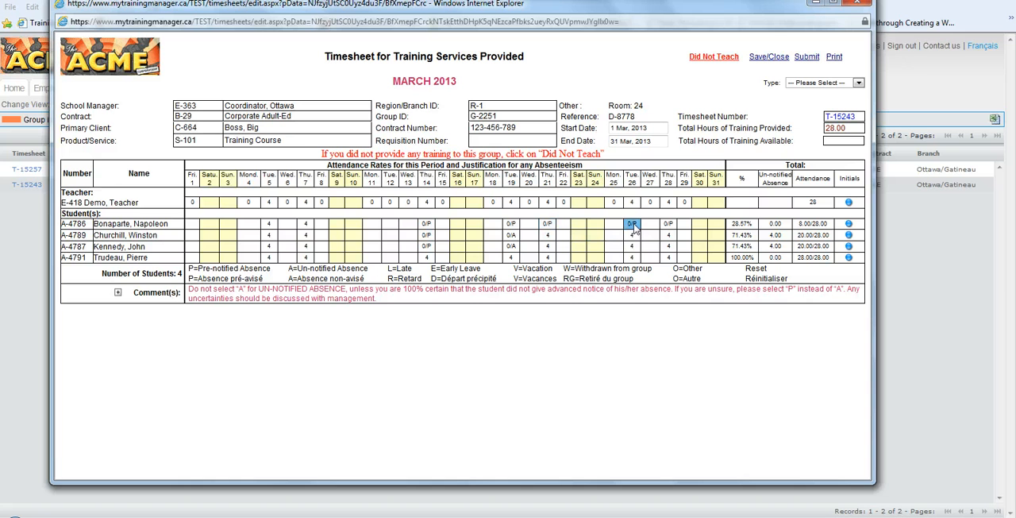
Record the second student as L (late) on March 21 with 3 hours of training
click(547, 237)
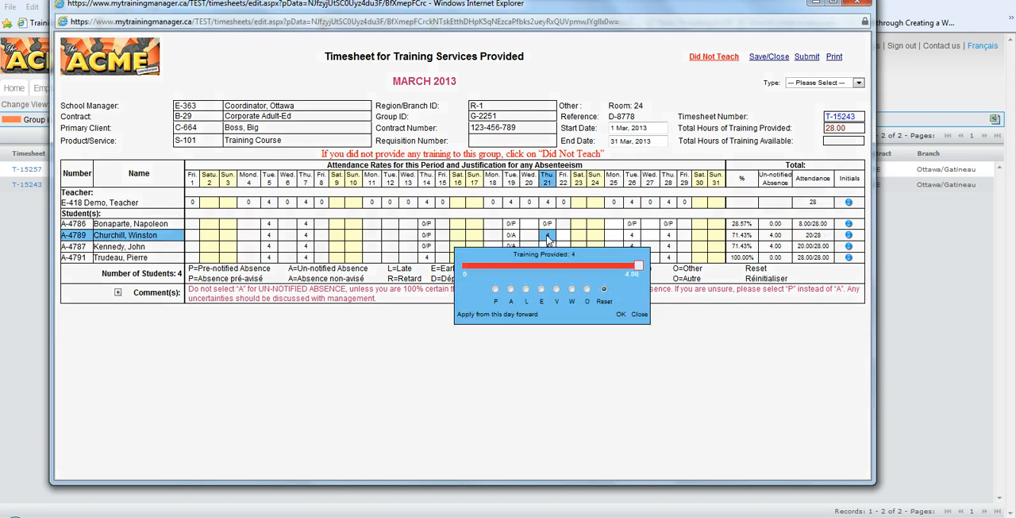
click(525, 290)
click(591, 265)
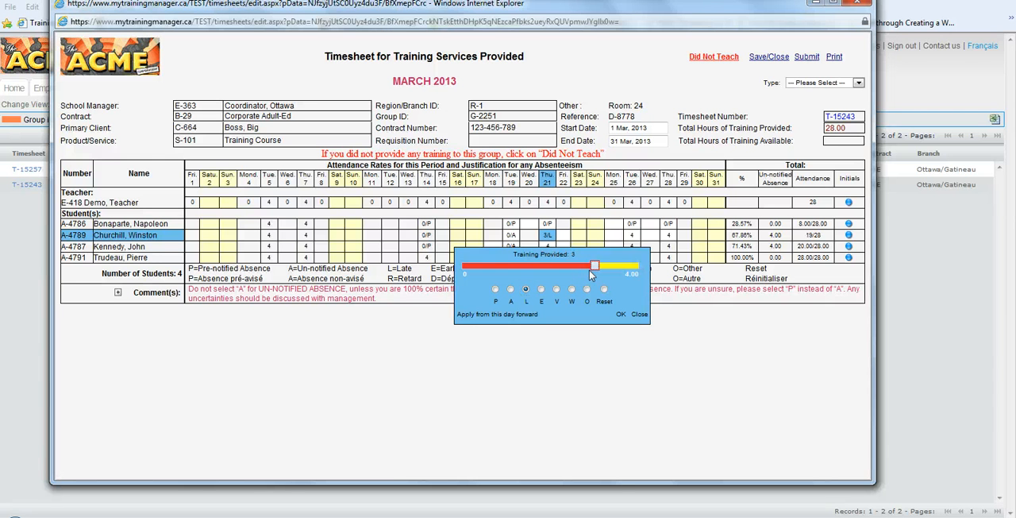
click(621, 314)
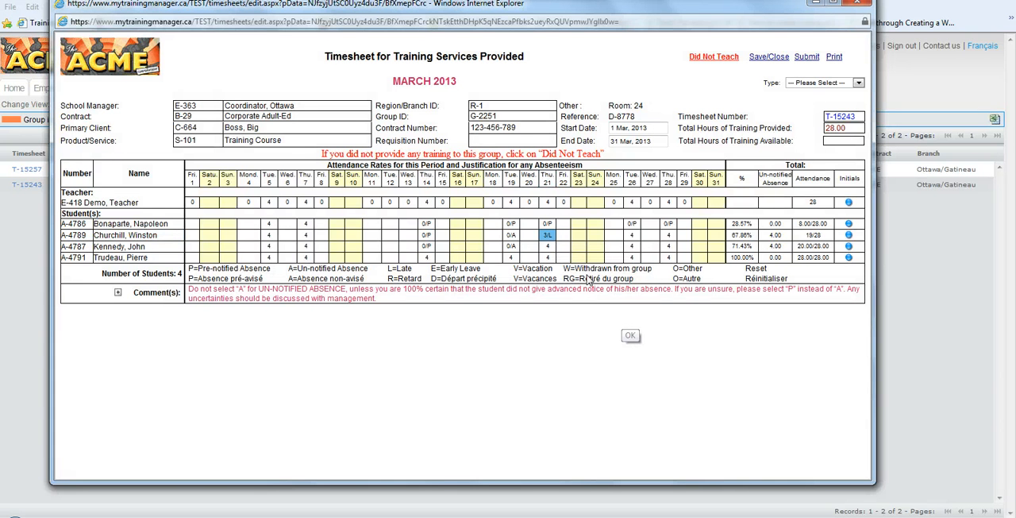
Record the third student as L (late) on March 21 with 1 hour of training
click(548, 247)
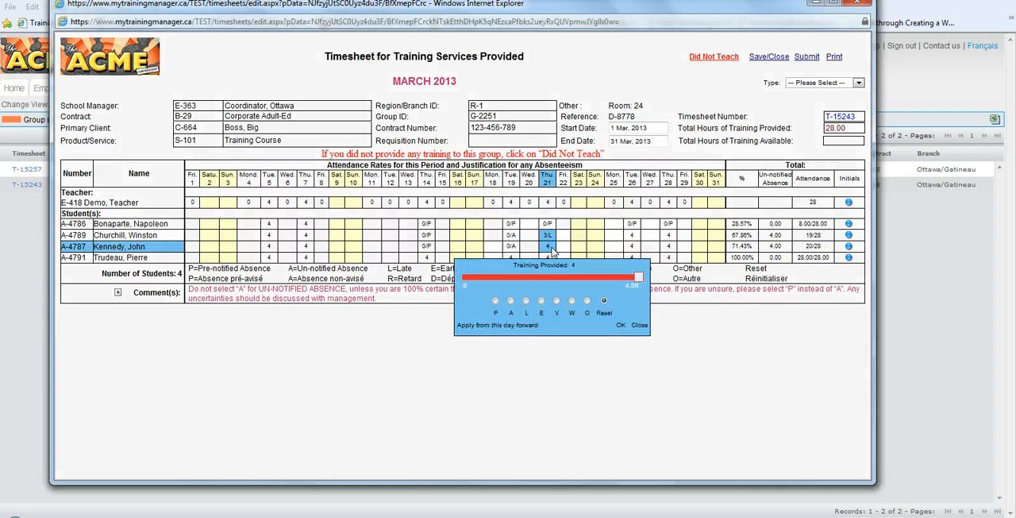
click(525, 301)
click(594, 277)
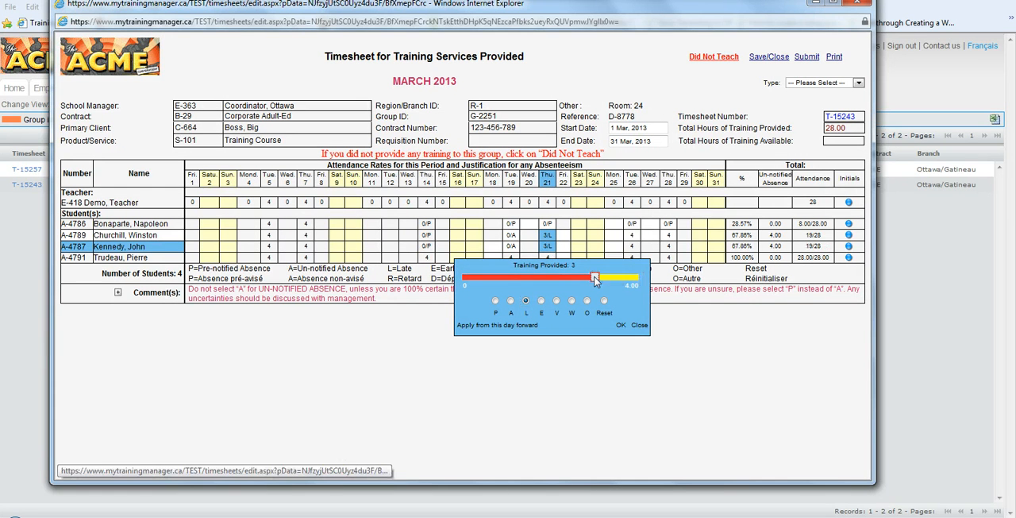
drag(595, 280, 509, 279)
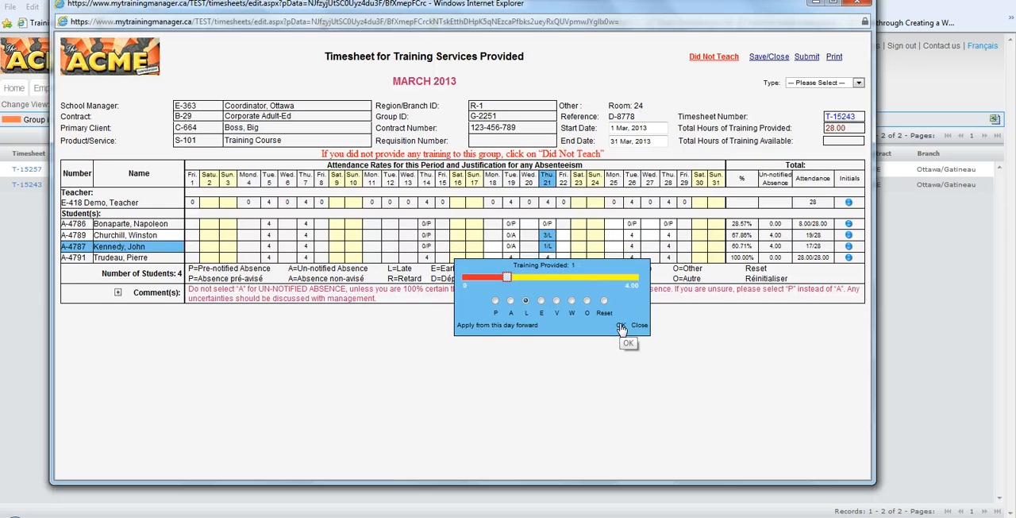
click(621, 327)
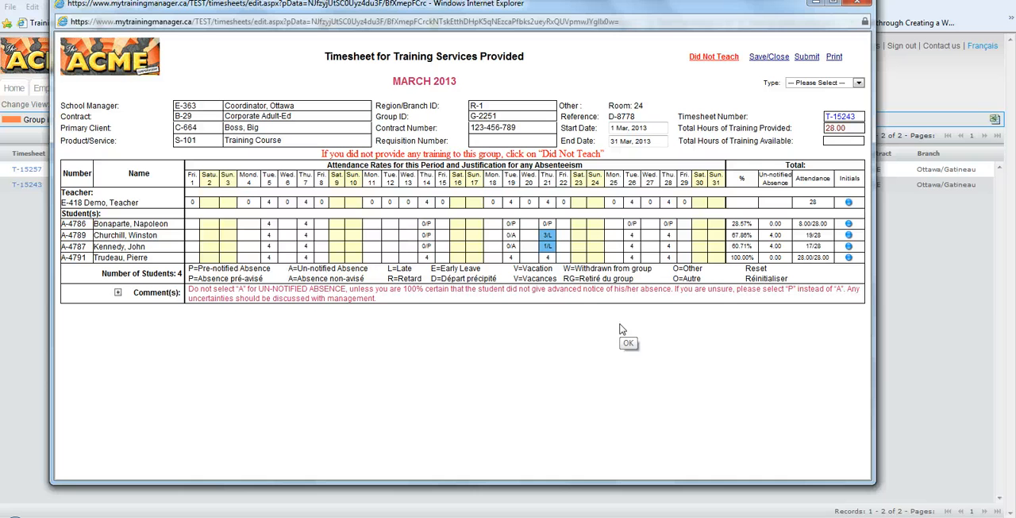
Record the second student as E (early leave) on March 26 with 3.5 hours of training
click(632, 237)
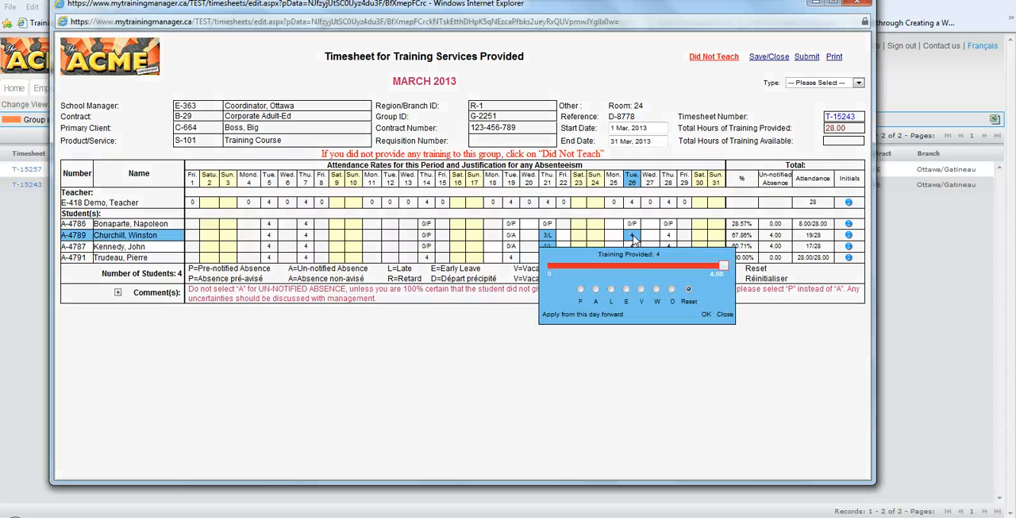
click(626, 290)
click(694, 265)
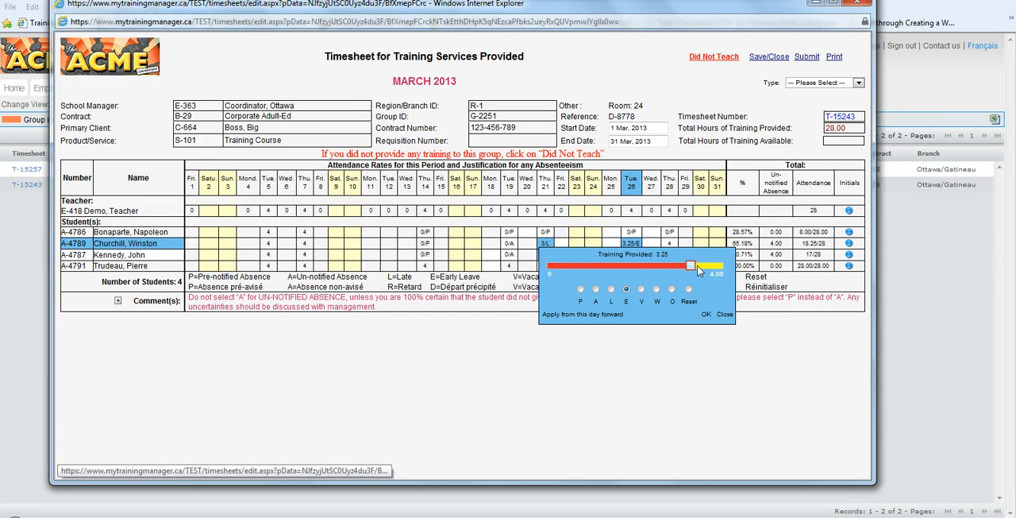
click(701, 265)
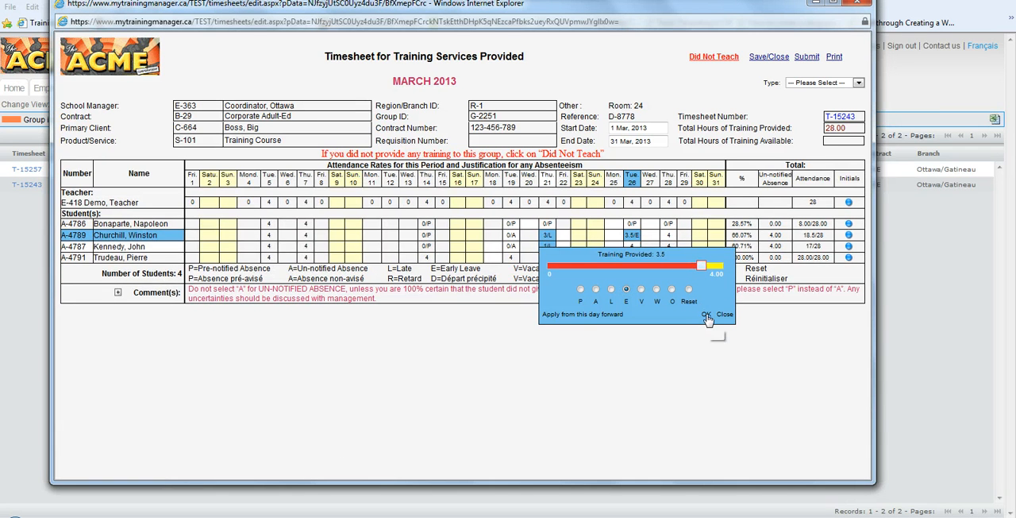
click(708, 316)
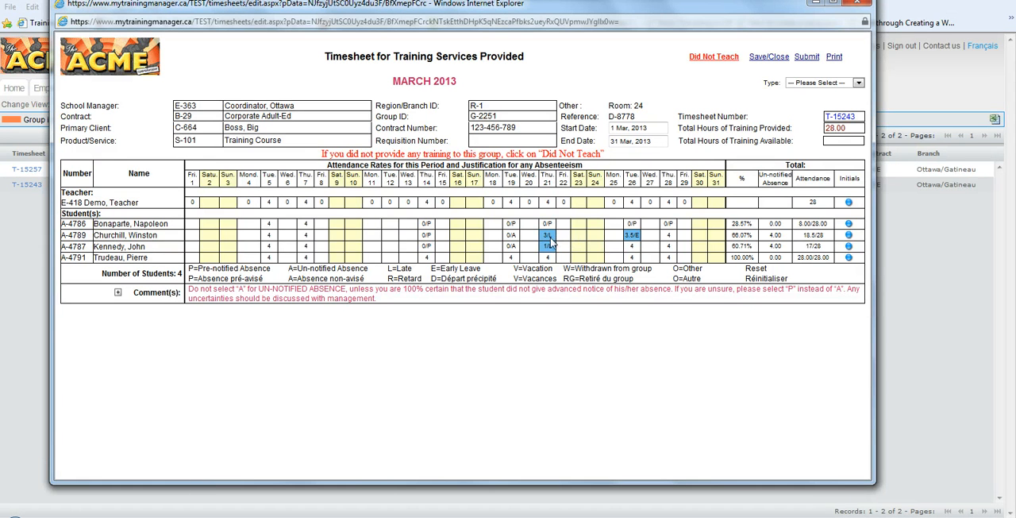
Mark the second student as W (withdrawn from group) on March 19 and apply it from that day forward
click(512, 237)
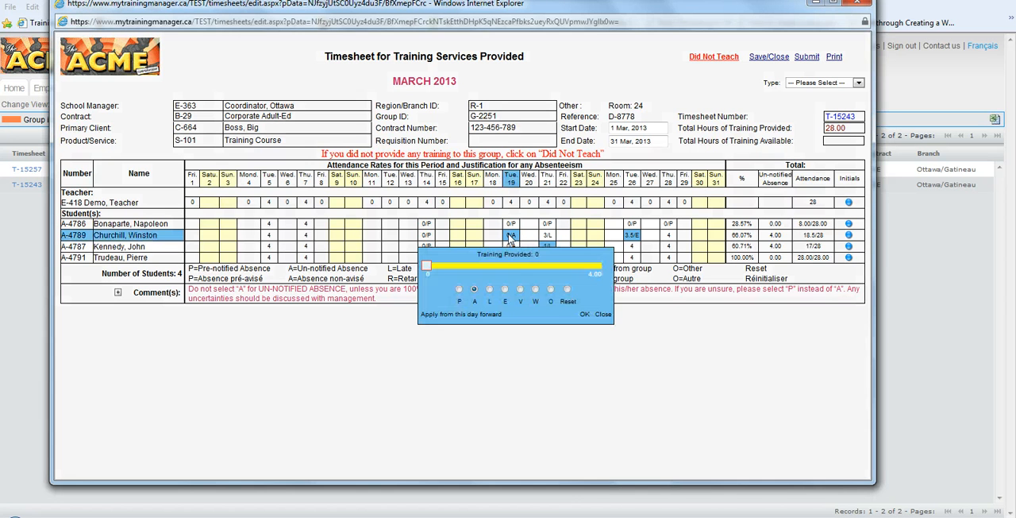
click(536, 290)
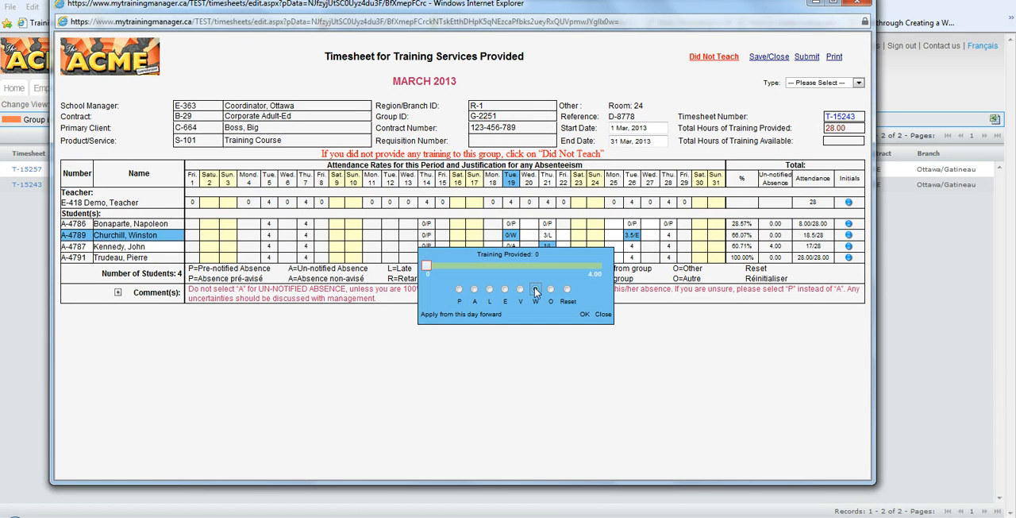
click(479, 316)
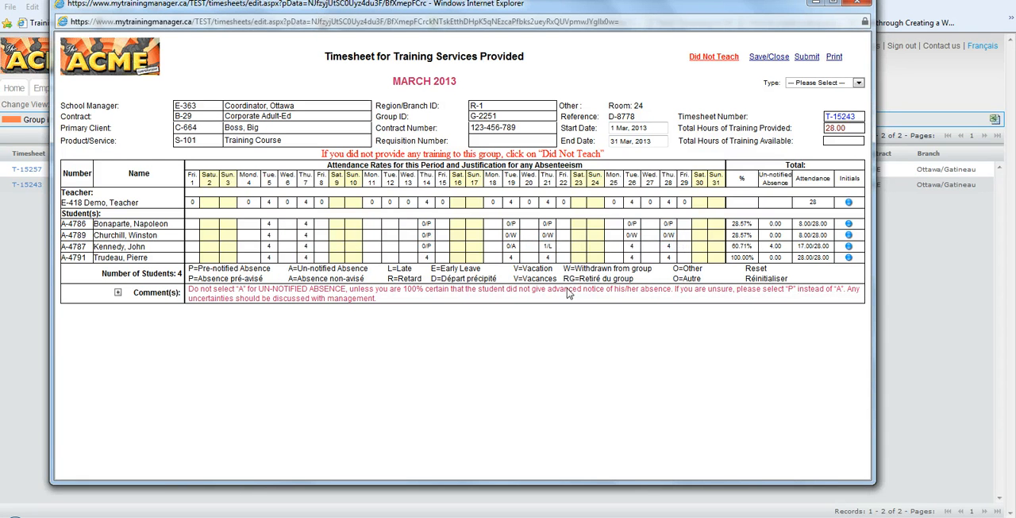
Add the timesheet comment "March 12: I took the day off."
click(118, 293)
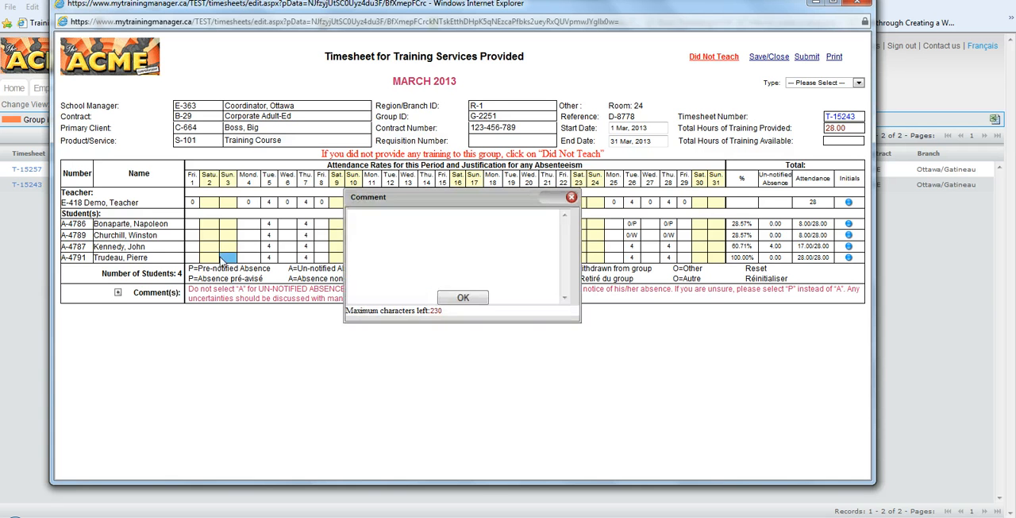
text(M)
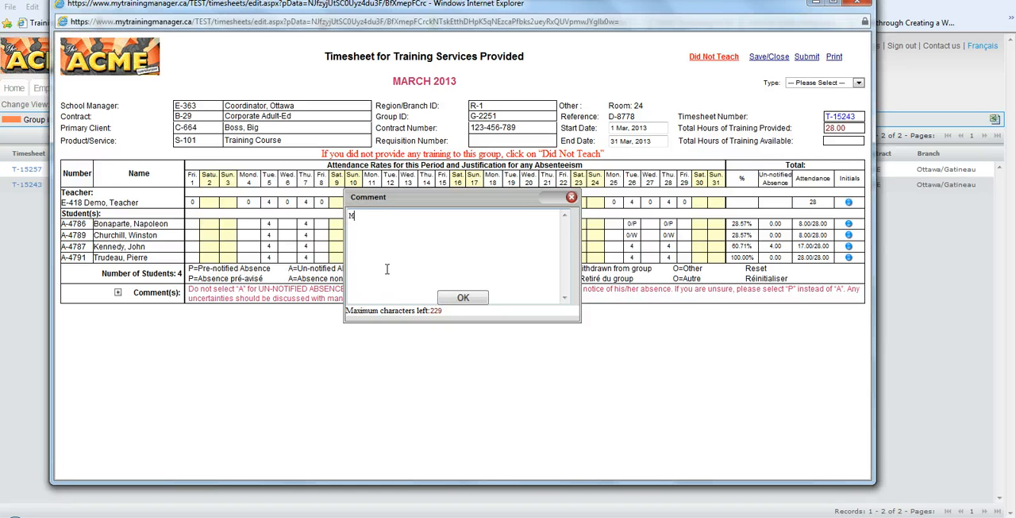
text(arch 12: I took the day off.)
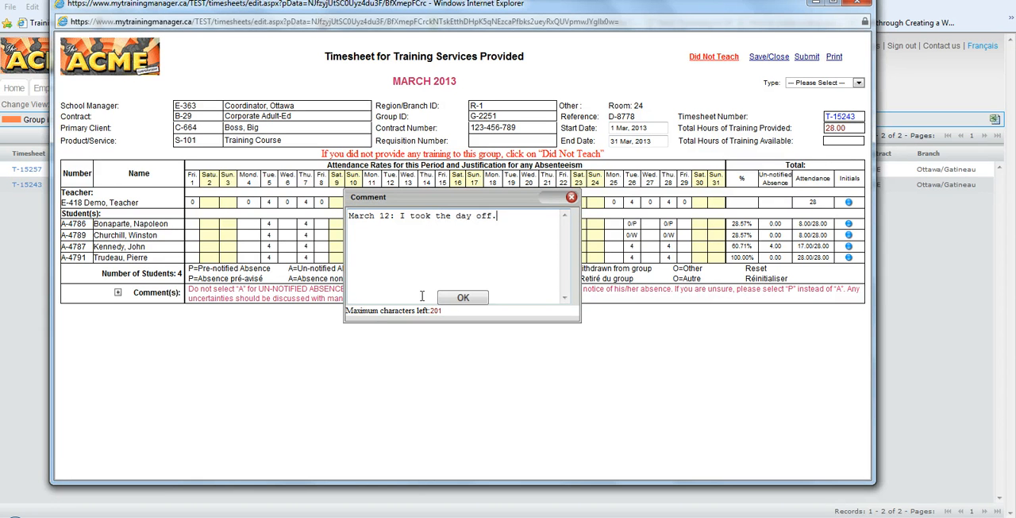
click(450, 298)
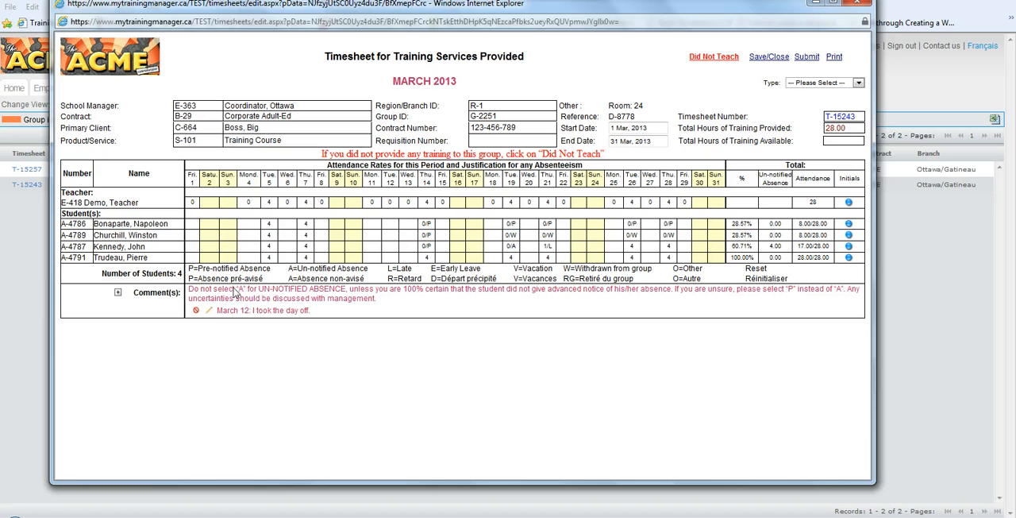
Add a second comment with a student's number followed by ": Student withdrew because he passed his testt."
click(118, 293)
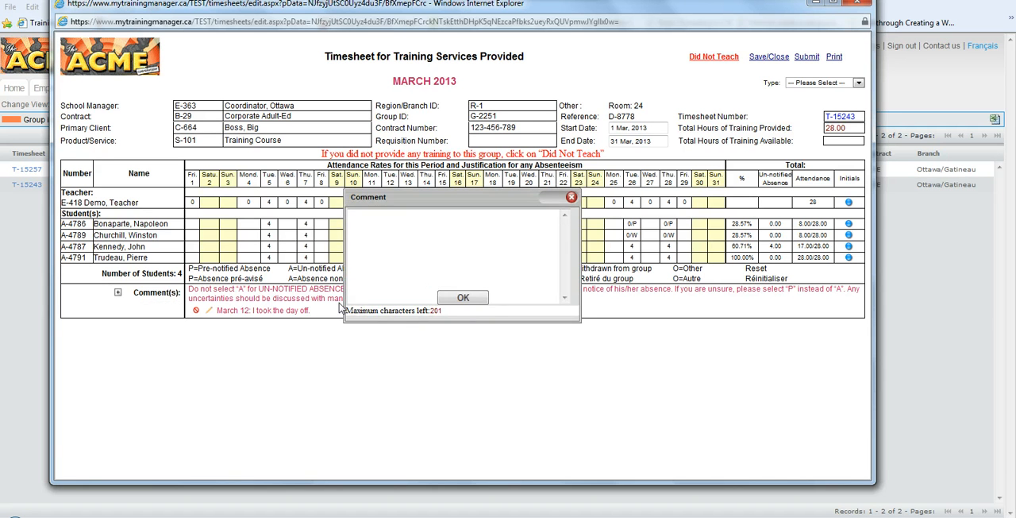
click(371, 254)
text(A)
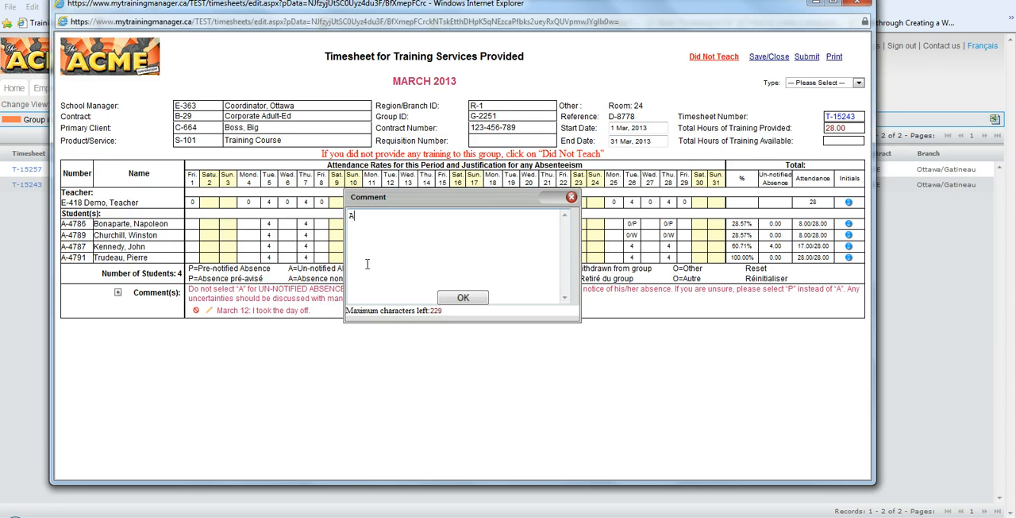
text(4791: Student withdrew)
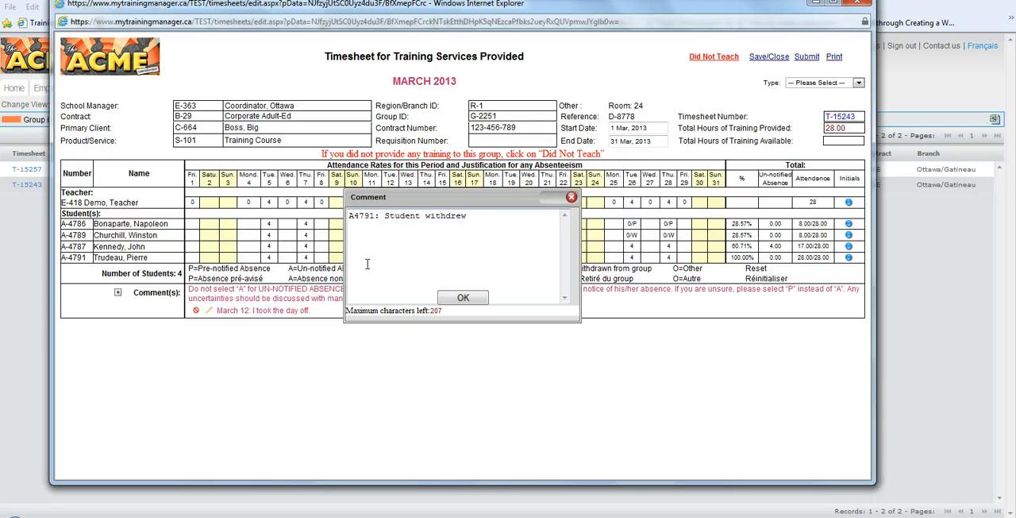
text( because he passed his te)
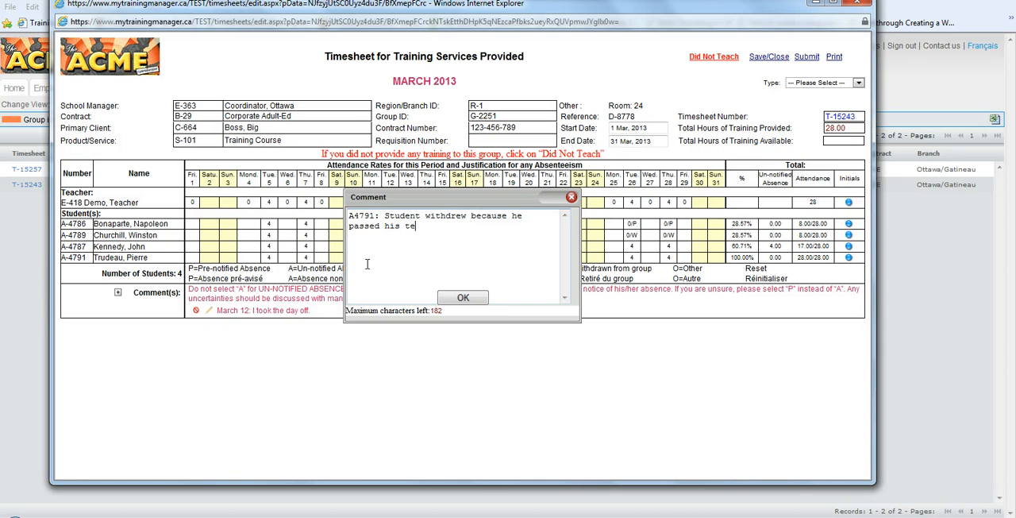
text(stt.)
click(464, 298)
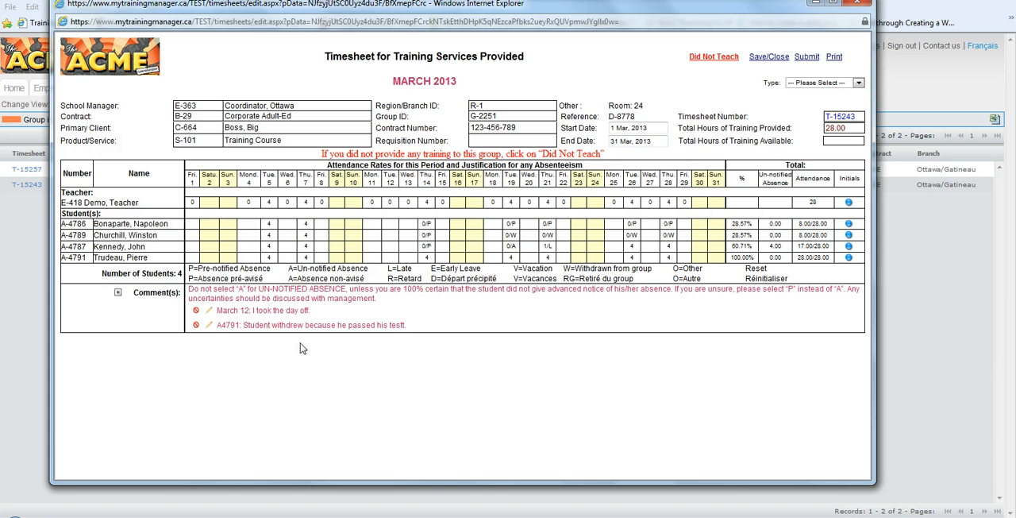
Correct "testt" to "test" in the withdrawal comment, save it, and delete that comment
click(209, 326)
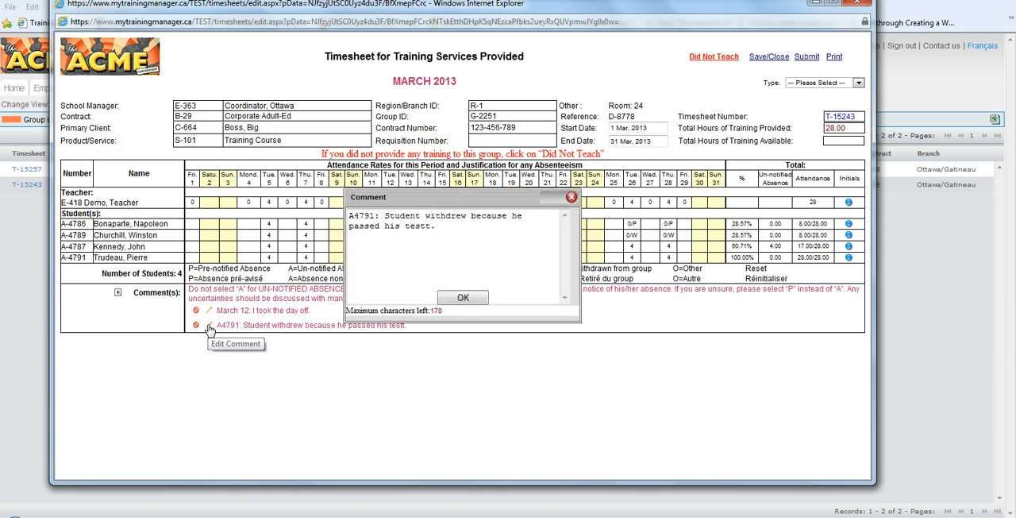
click(425, 228)
text(t)
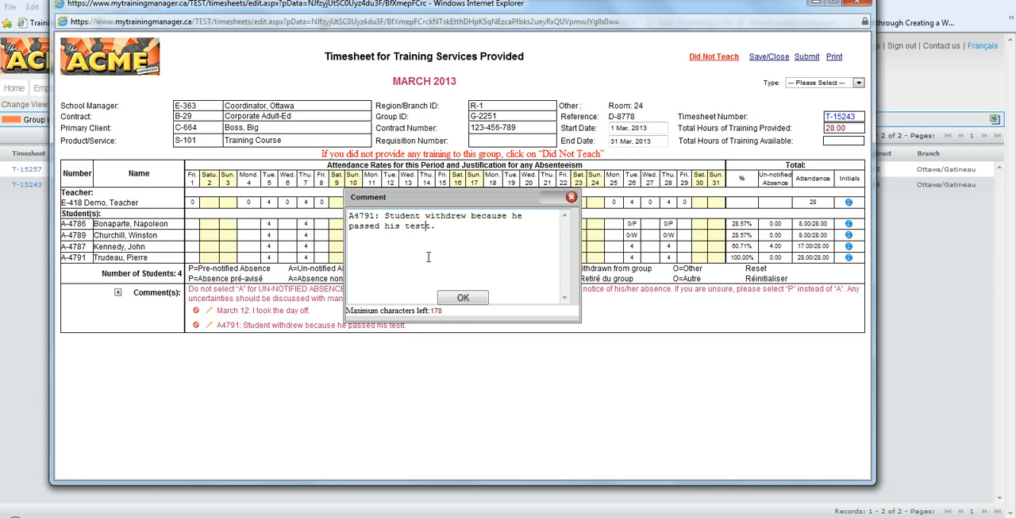
key(Delete)
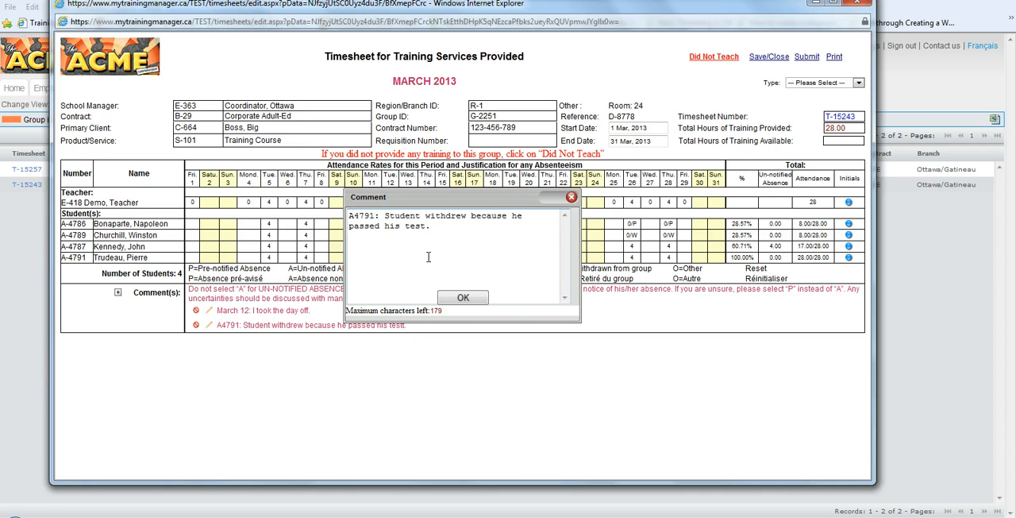
click(463, 299)
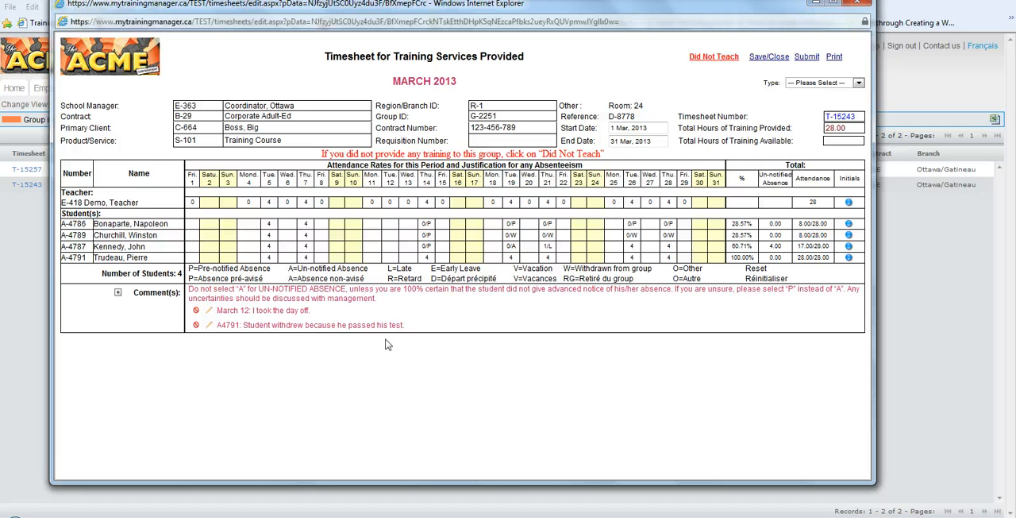
click(196, 326)
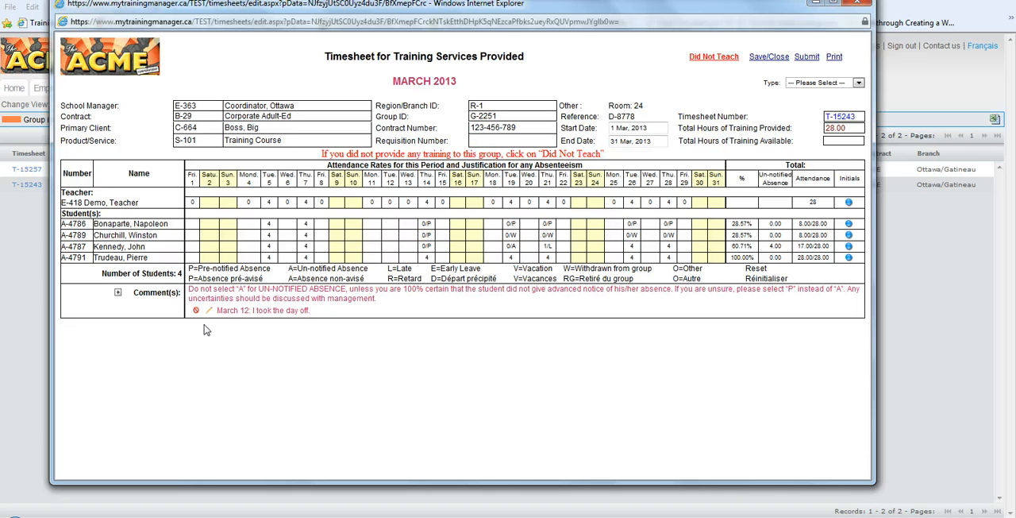
Mark the fourth student as P (pre-notified absence) on March 14
click(426, 260)
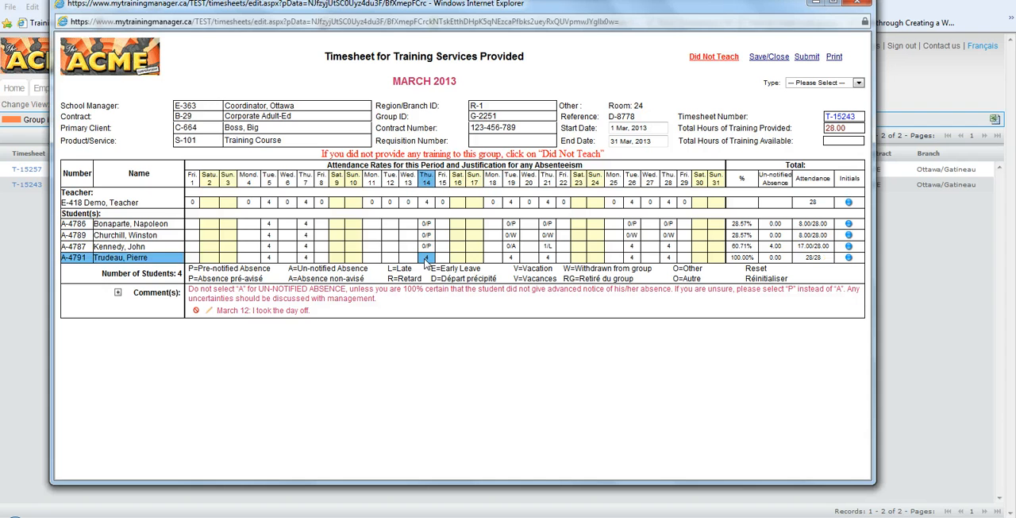
click(375, 312)
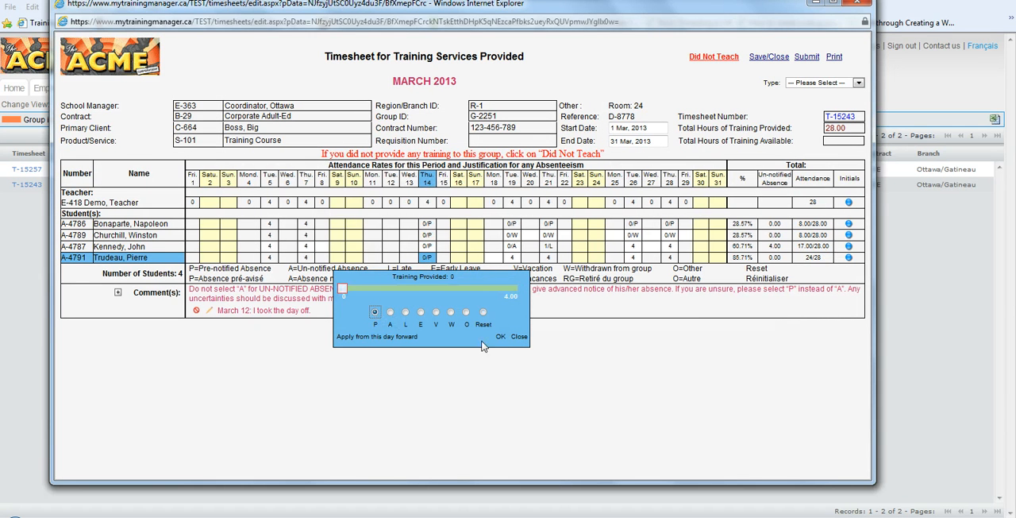
click(500, 337)
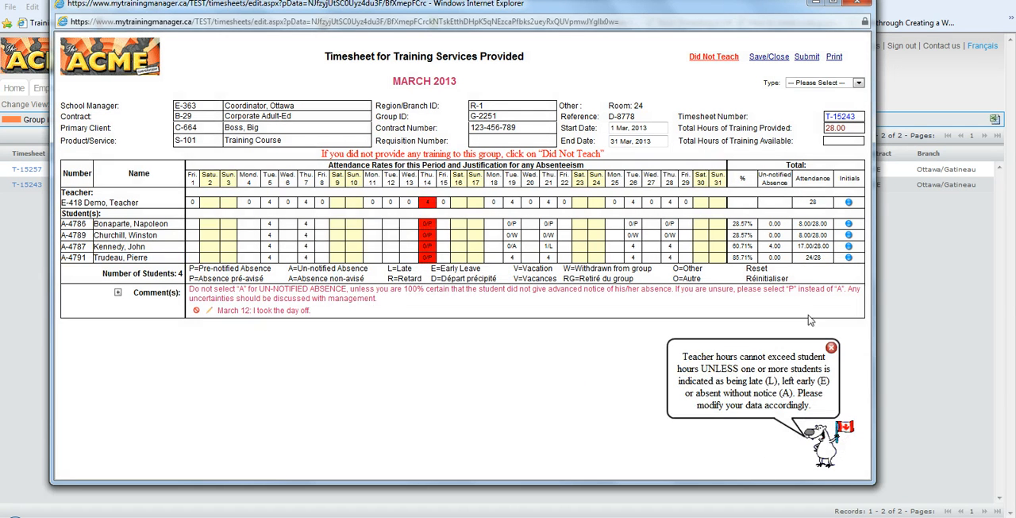
click(832, 349)
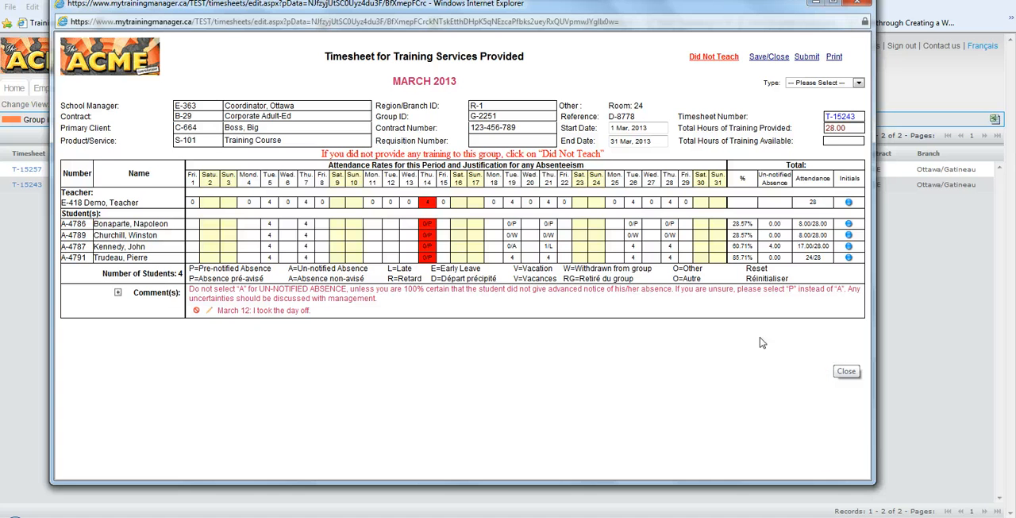
Reset the fourth student's attendance entry for March 14
click(428, 257)
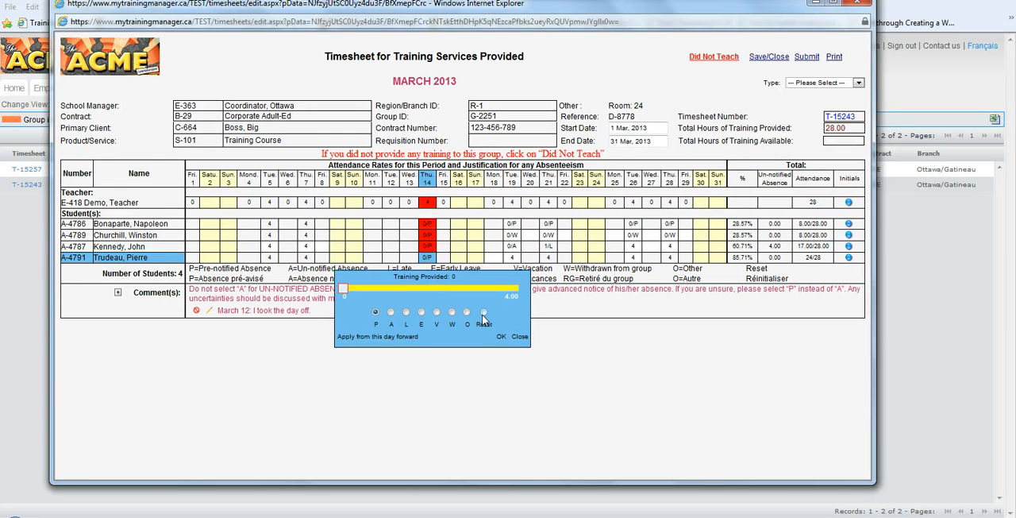
click(484, 313)
click(501, 336)
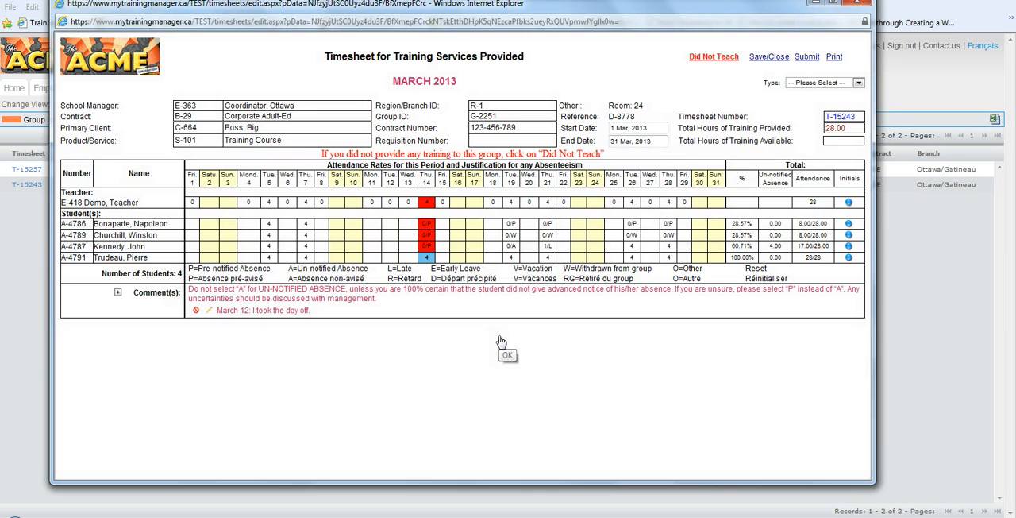
Set the timesheet type to AM and submit the timesheet
click(806, 83)
click(809, 102)
click(807, 60)
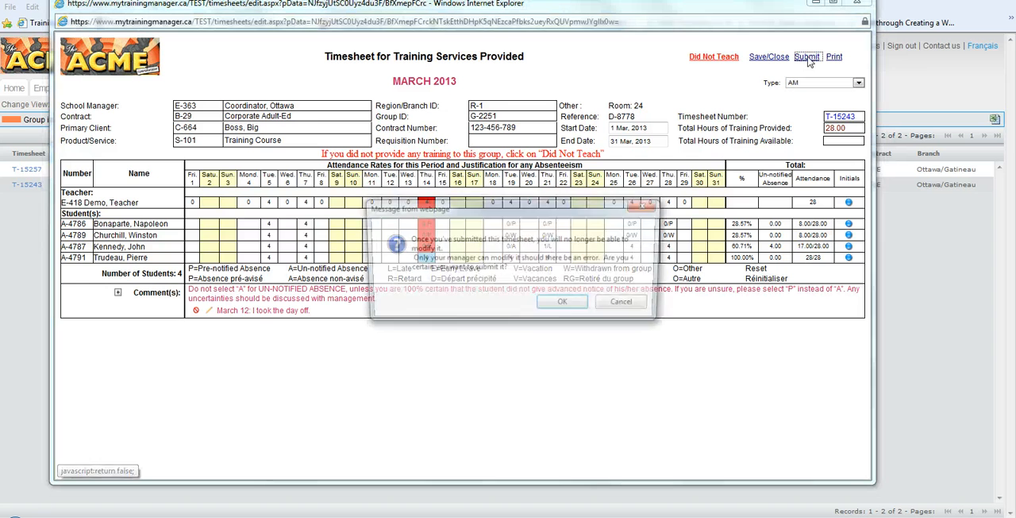
click(562, 305)
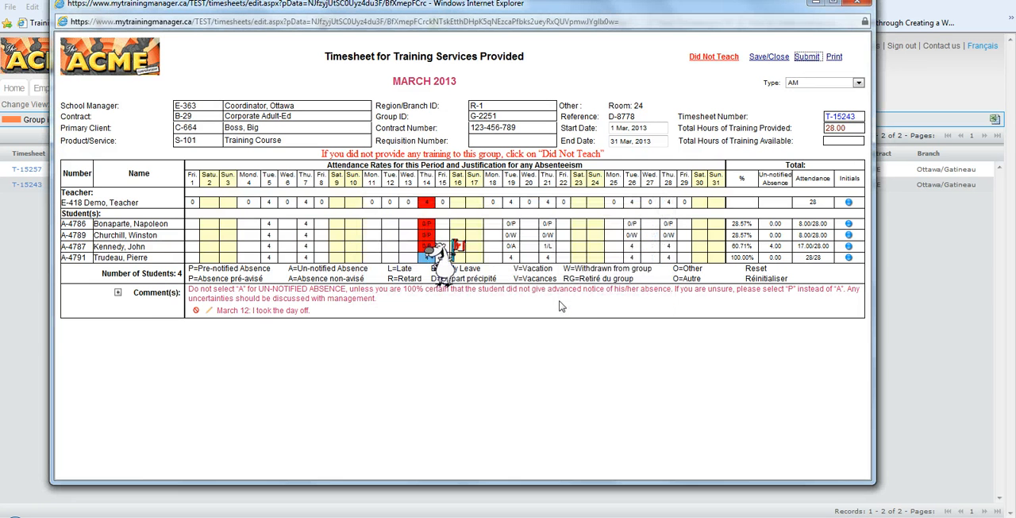